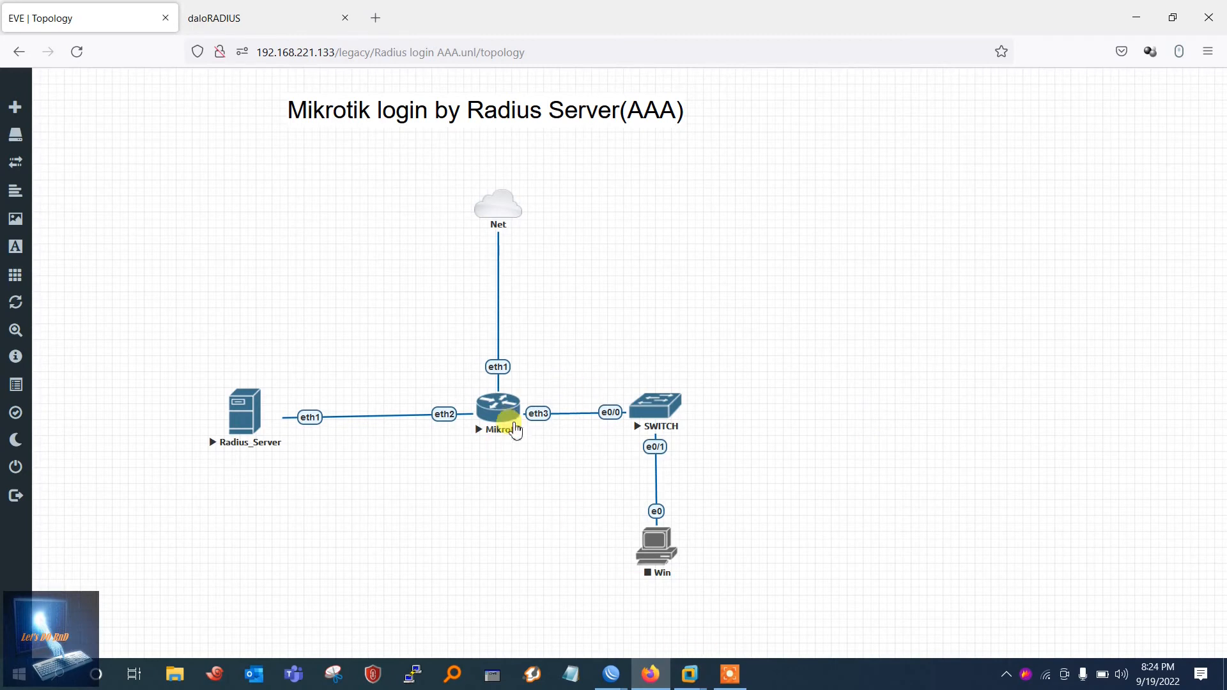
Step: Close the duplicate WinBox windows and bring the login window to the front
mouse_move(611, 676)
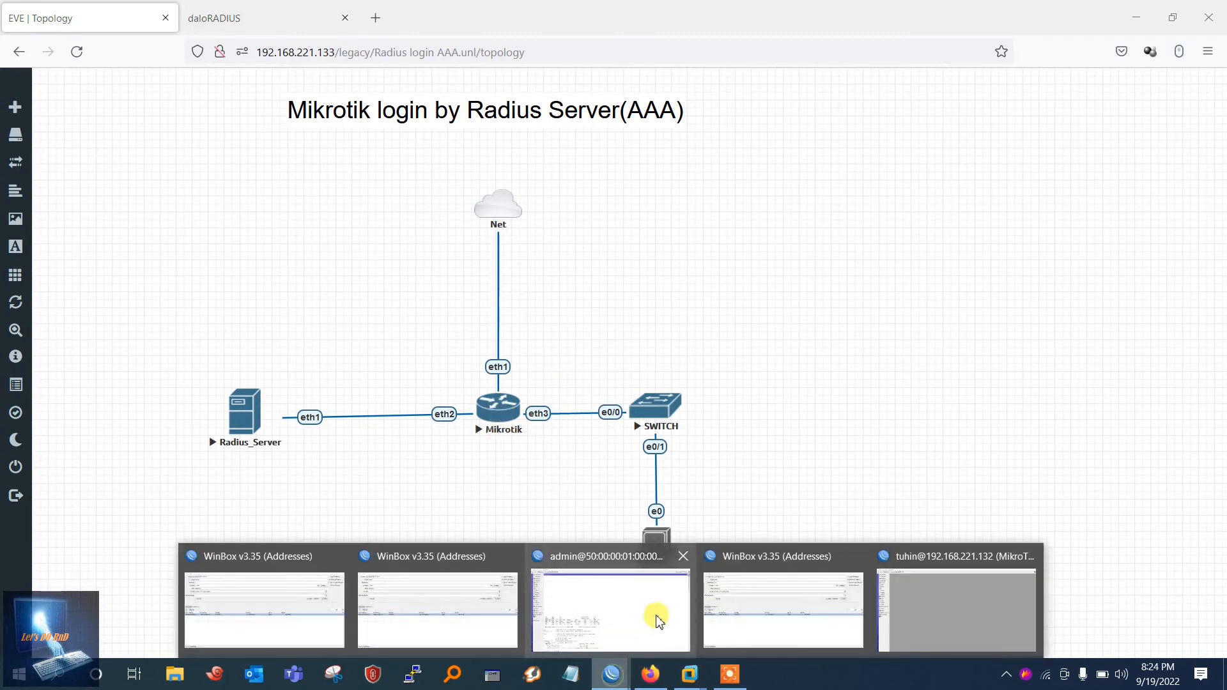
click(683, 564)
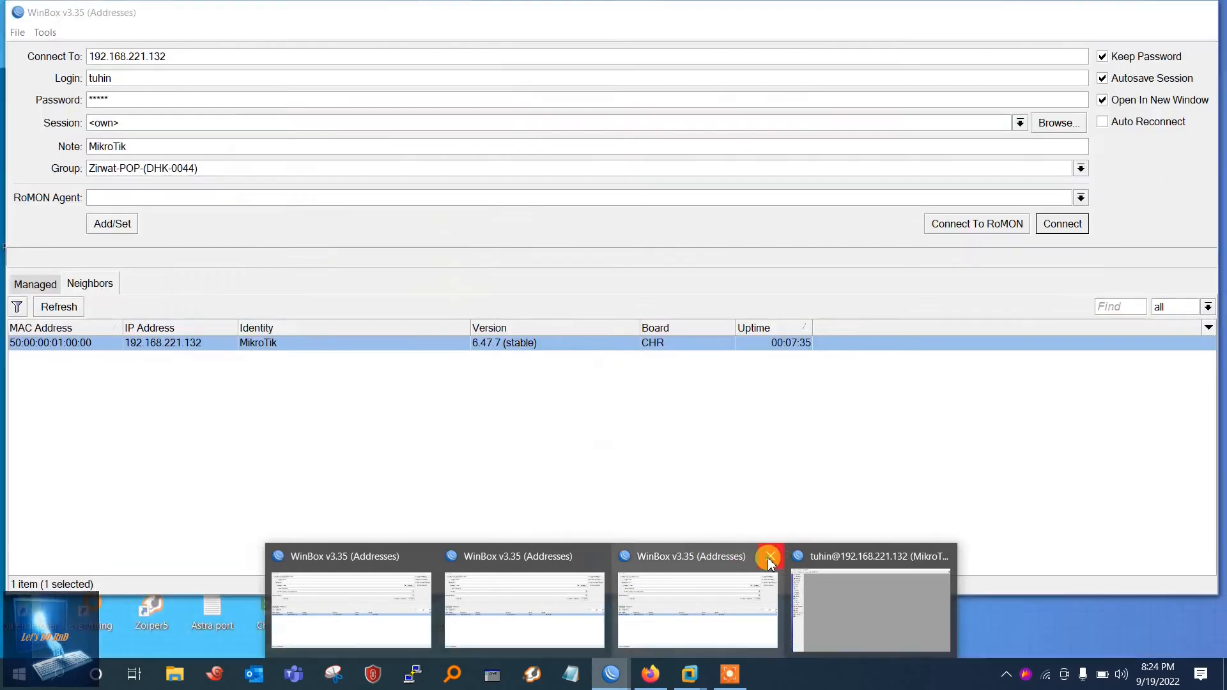
click(775, 556)
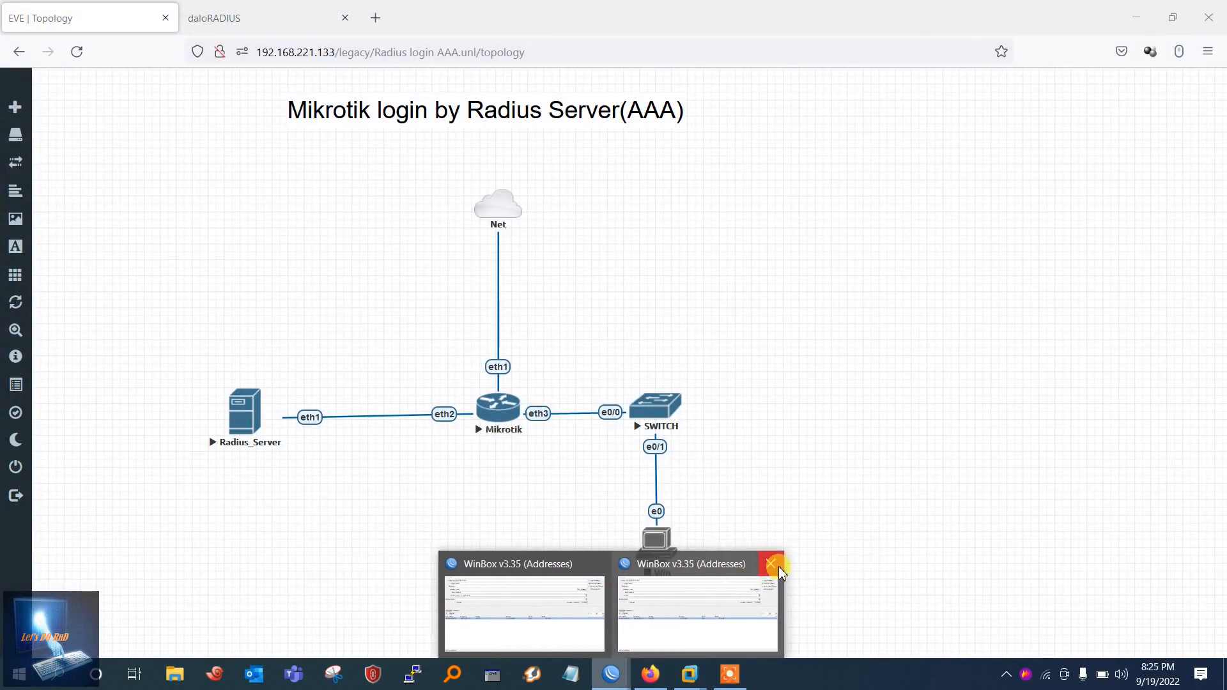
click(776, 565)
click(604, 594)
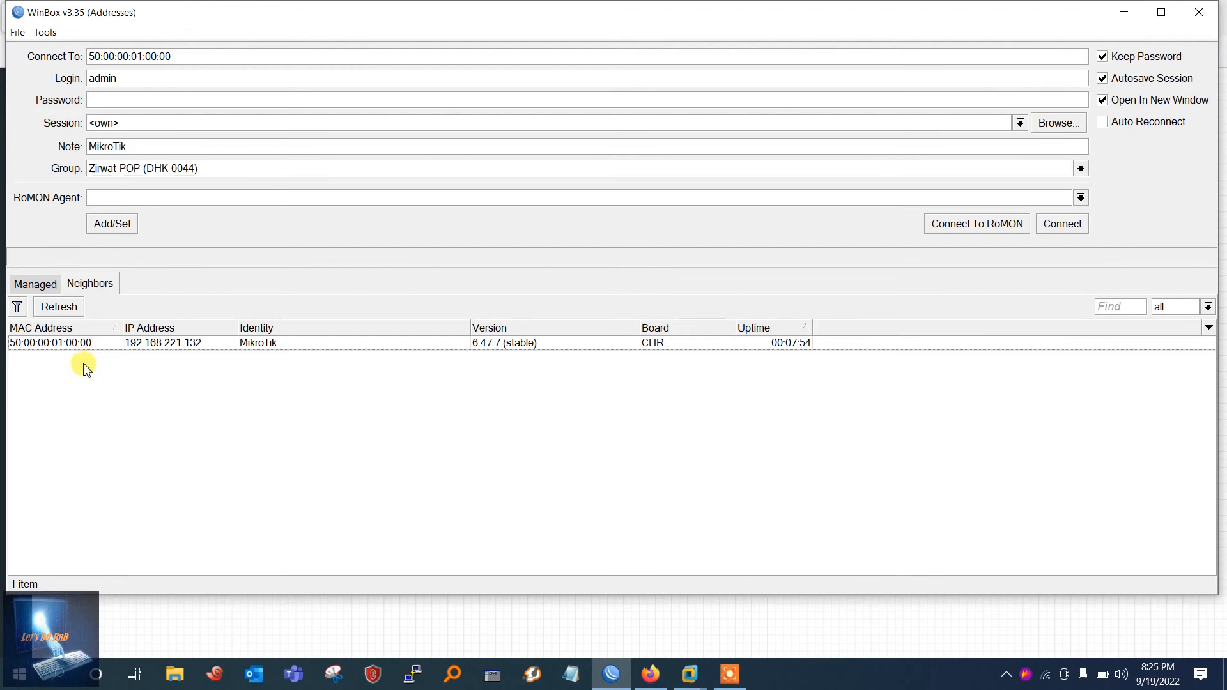
Step: Connect to the discovered MikroTik router by MAC address and close Terminal to reveal the Interface List
click(68, 345)
click(1064, 225)
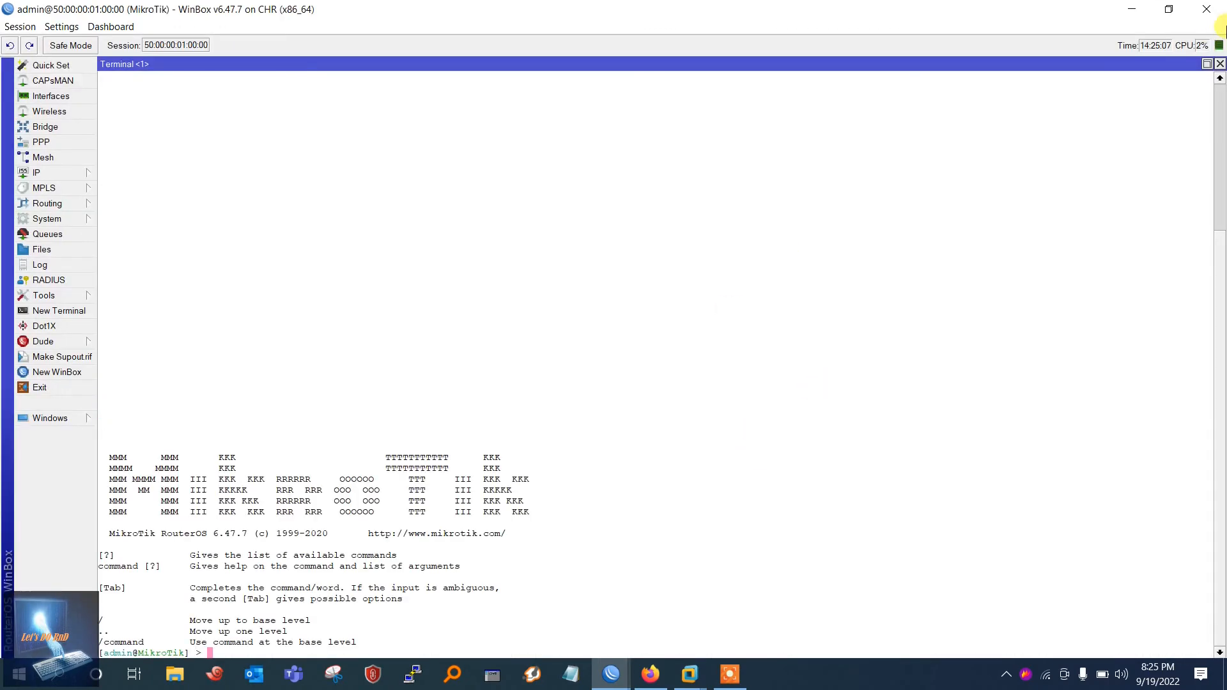
click(1221, 64)
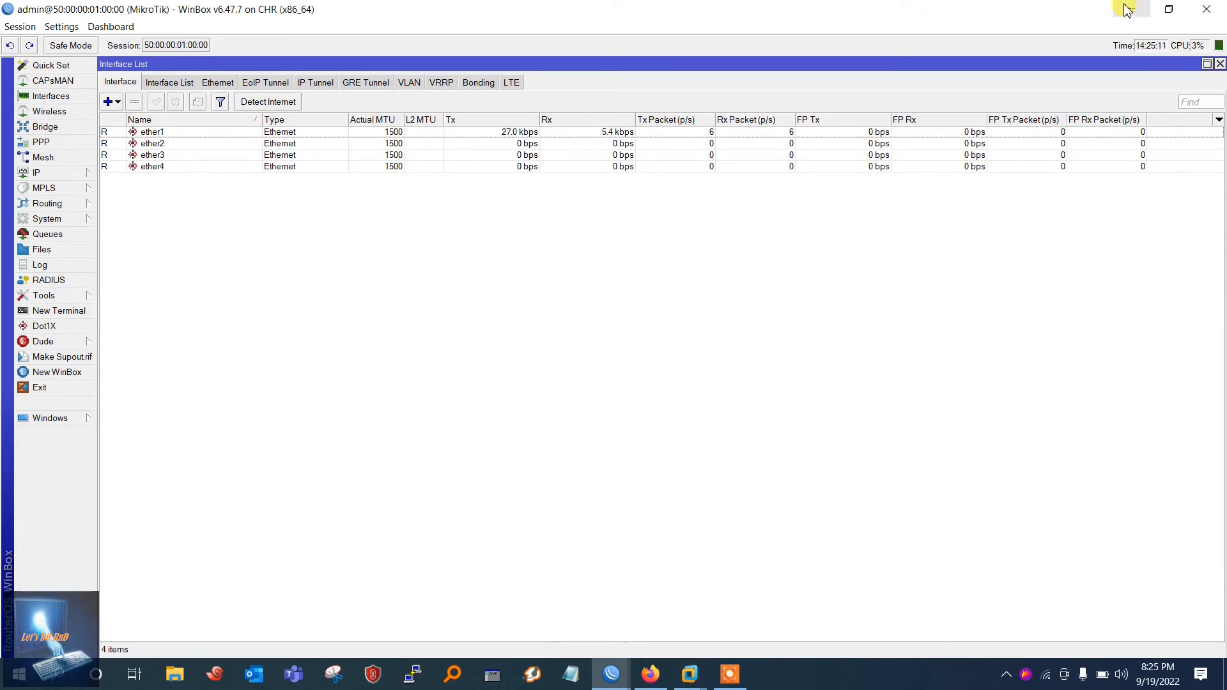
click(71, 310)
text(ping 192.168.221.180)
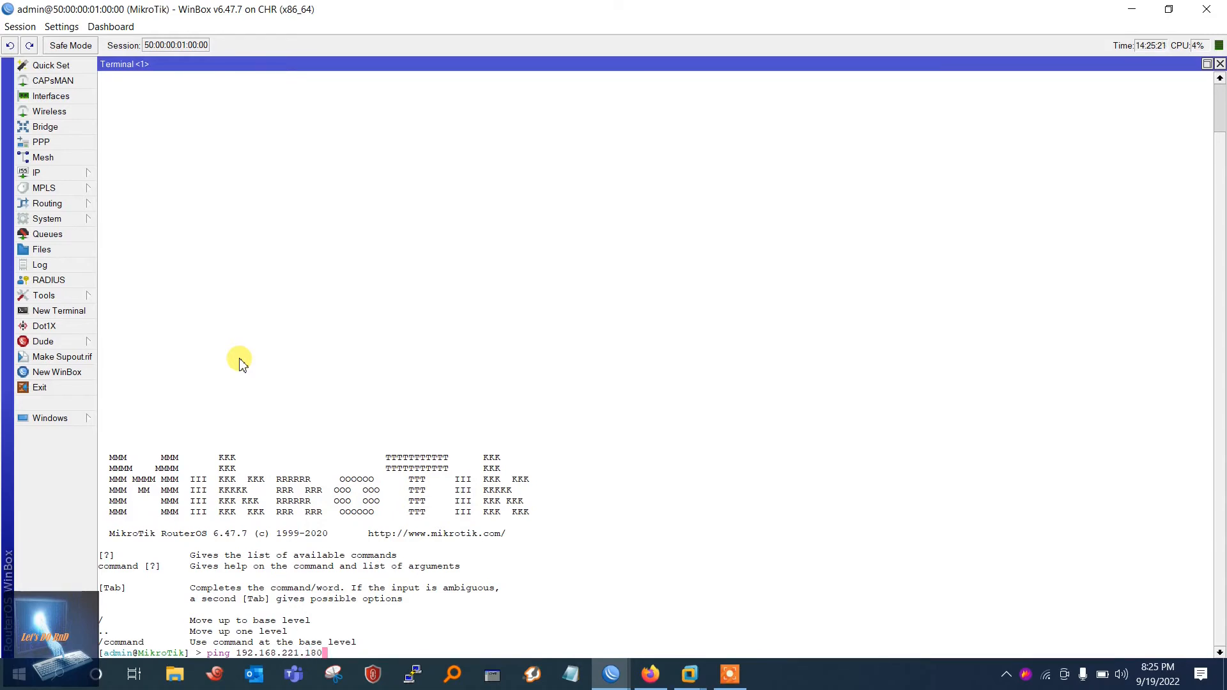
key(Return)
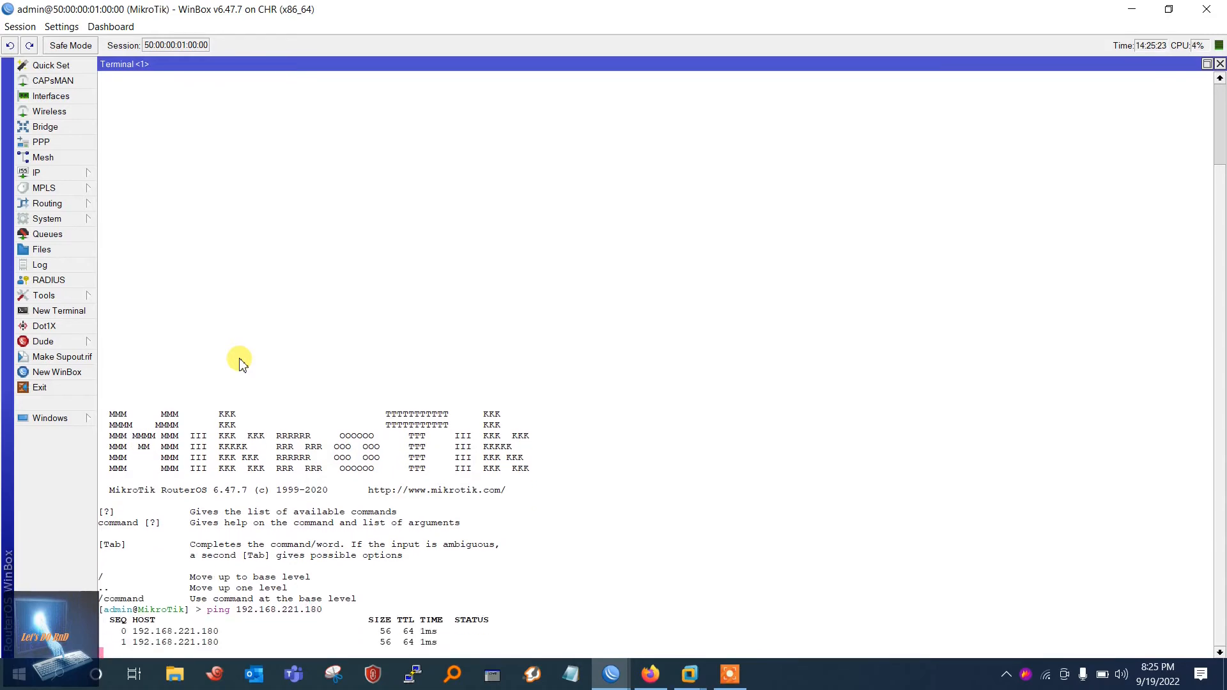
key(ctrl+c)
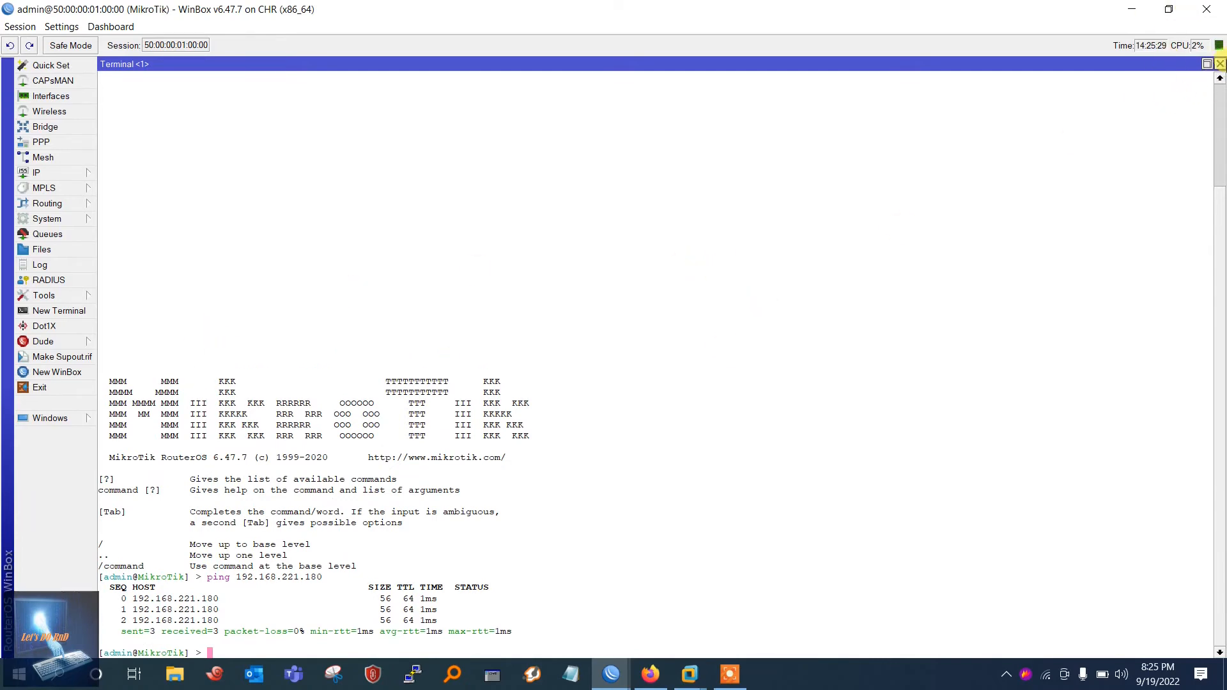
click(1220, 64)
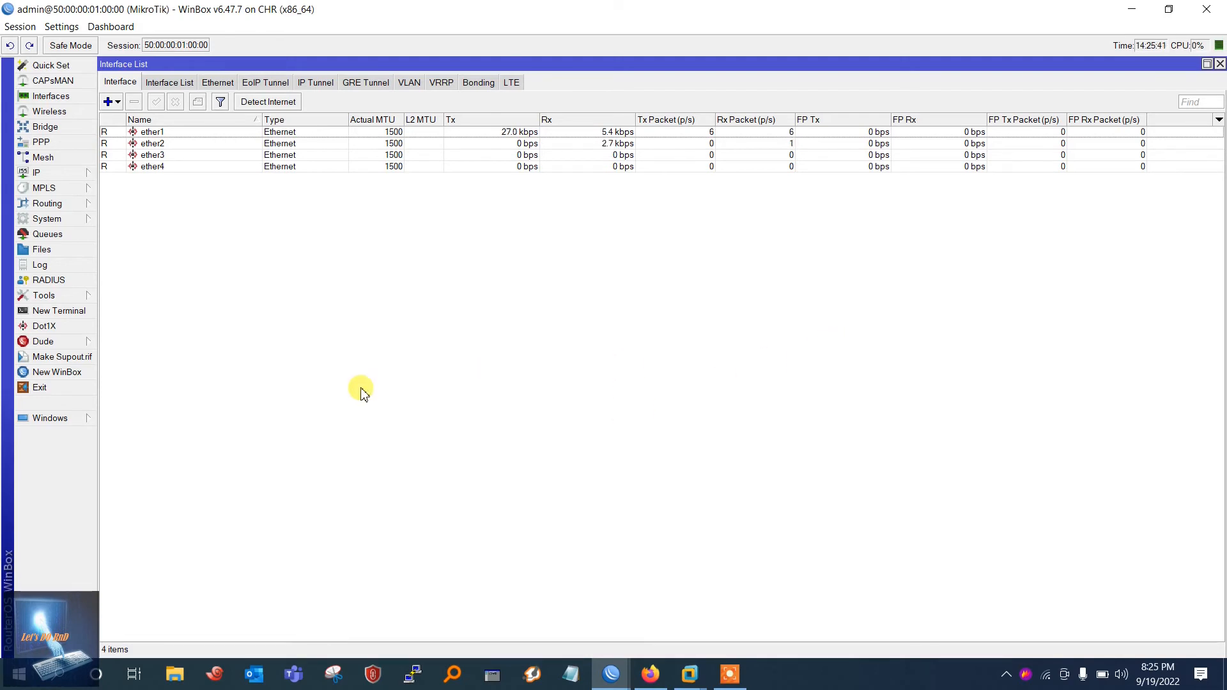
Step: Add a new RADIUS server with address 192.168.221.180
click(52, 280)
click(182, 324)
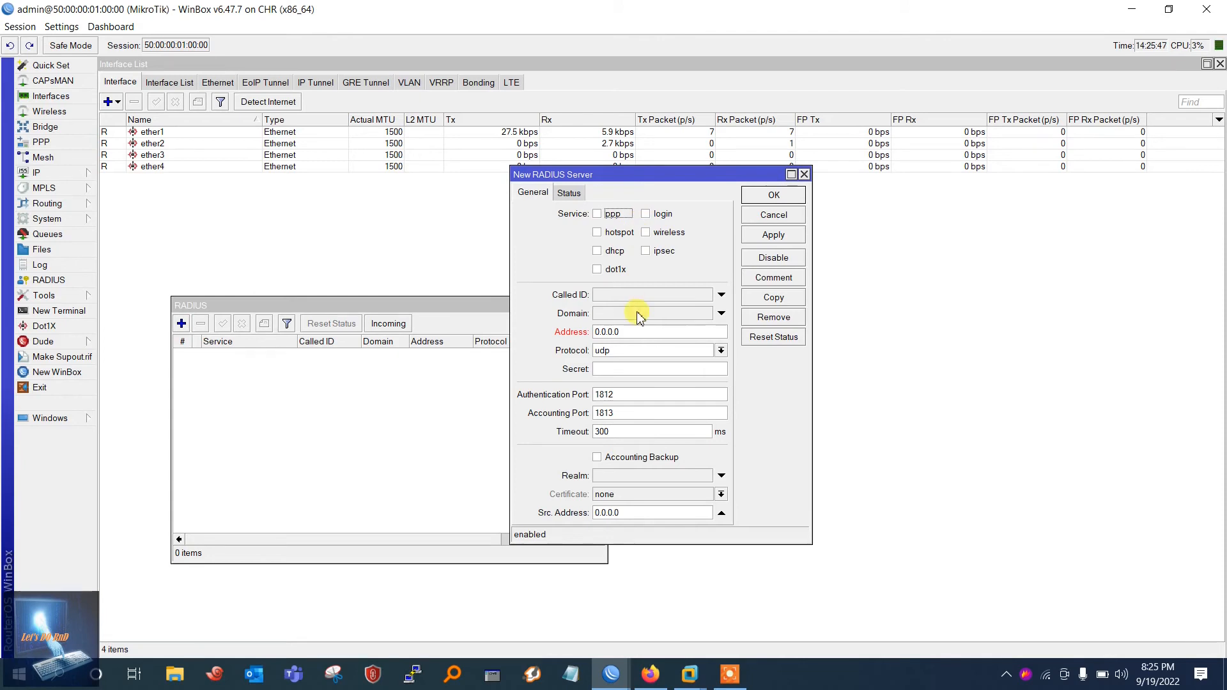
drag(643, 332, 548, 336)
text(19)
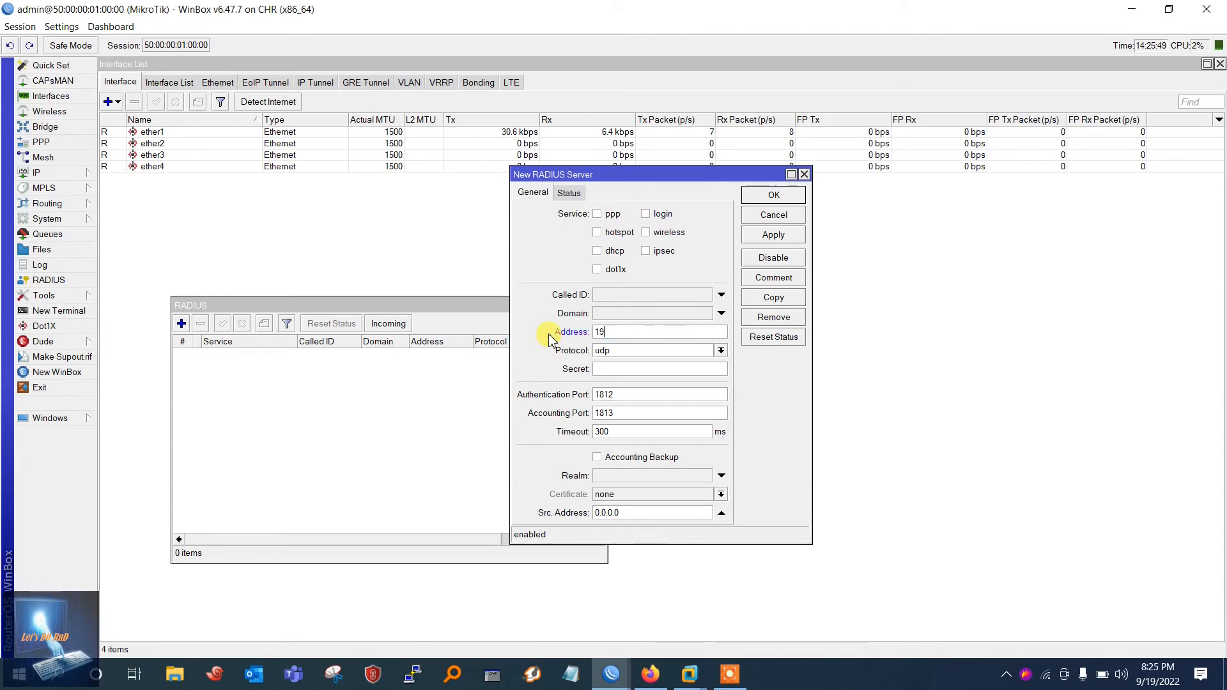
text(2.168.221.180)
drag(659, 331, 572, 333)
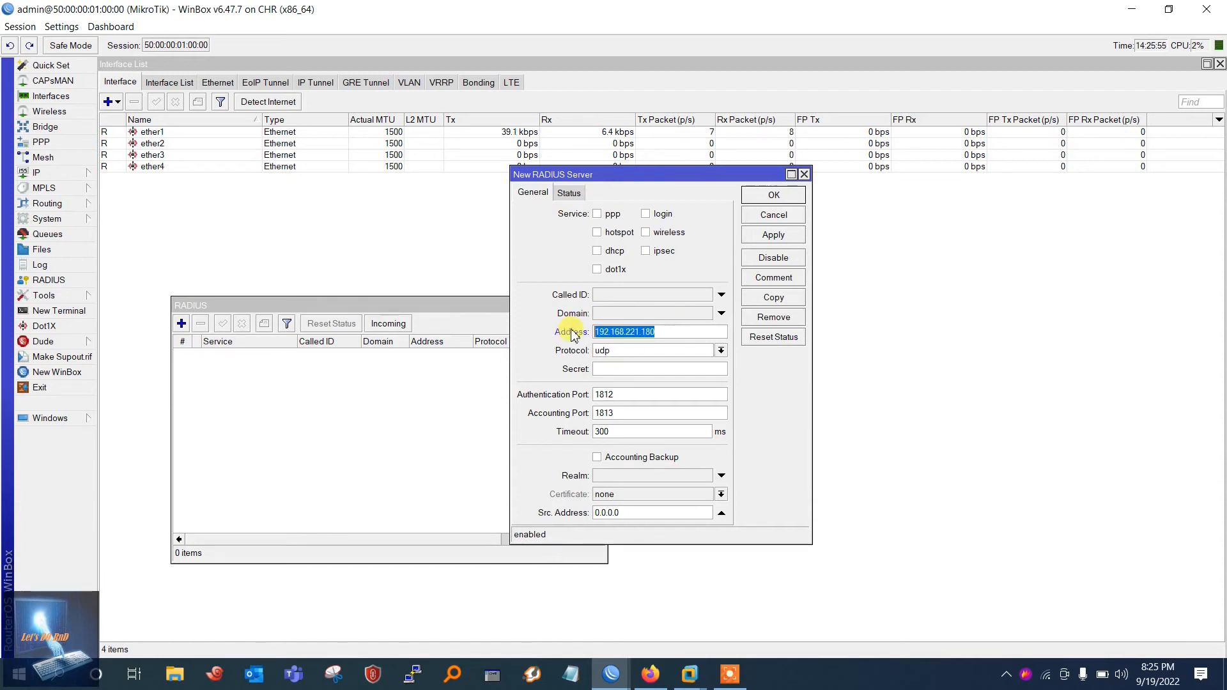
Step: Enter the shared secret, enable the login service, save the entry and close the RADIUS list
click(605, 369)
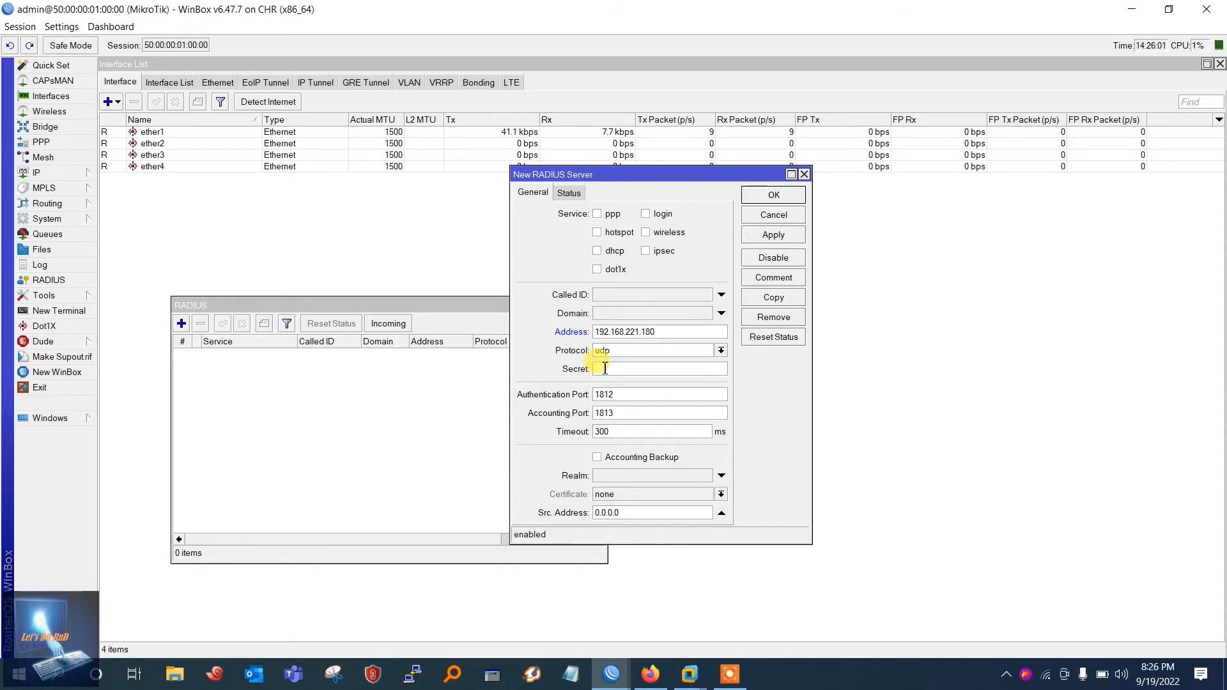
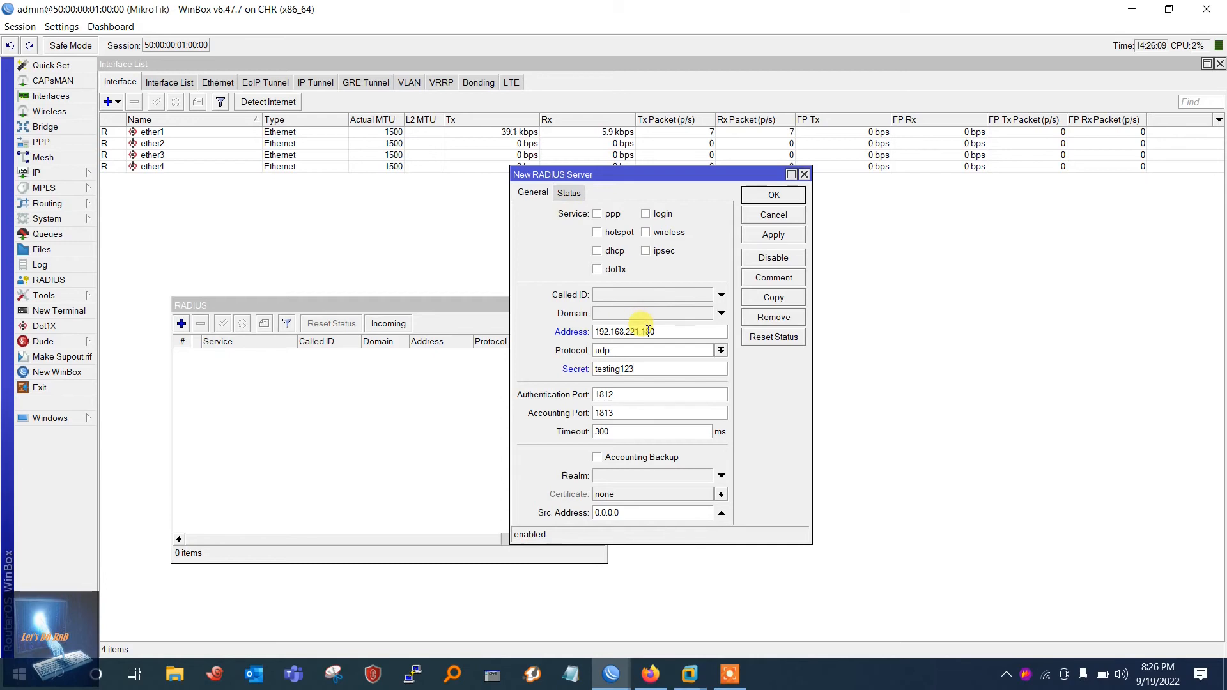
click(647, 215)
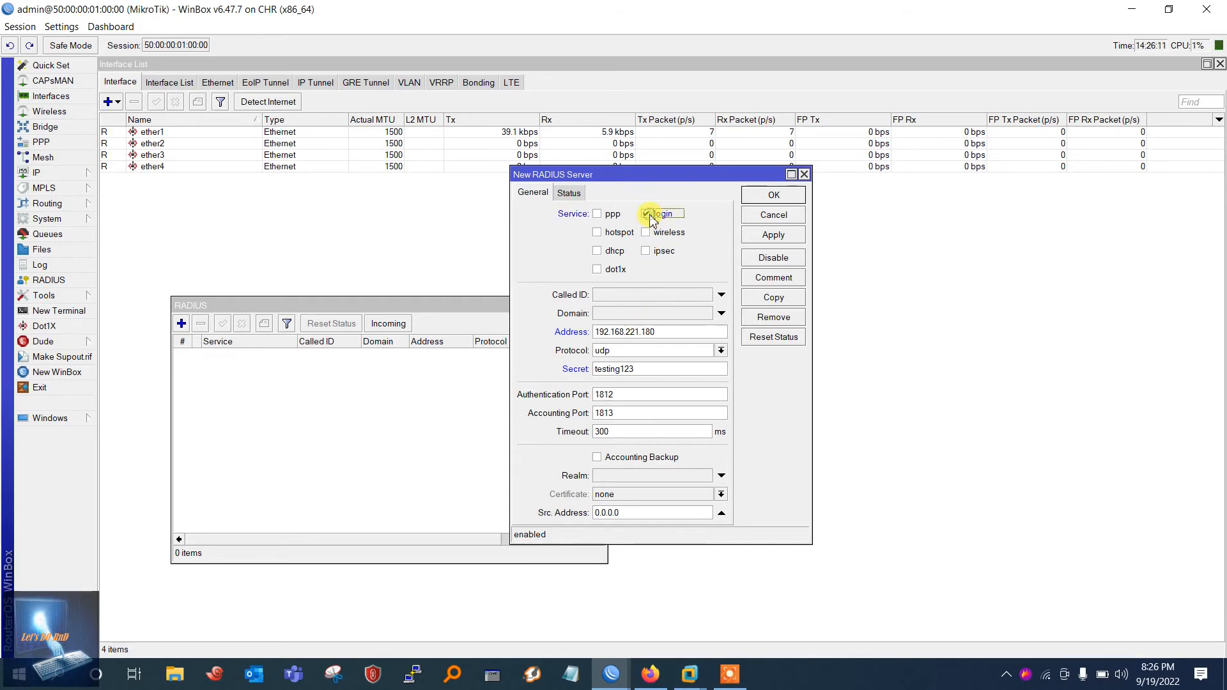
click(774, 234)
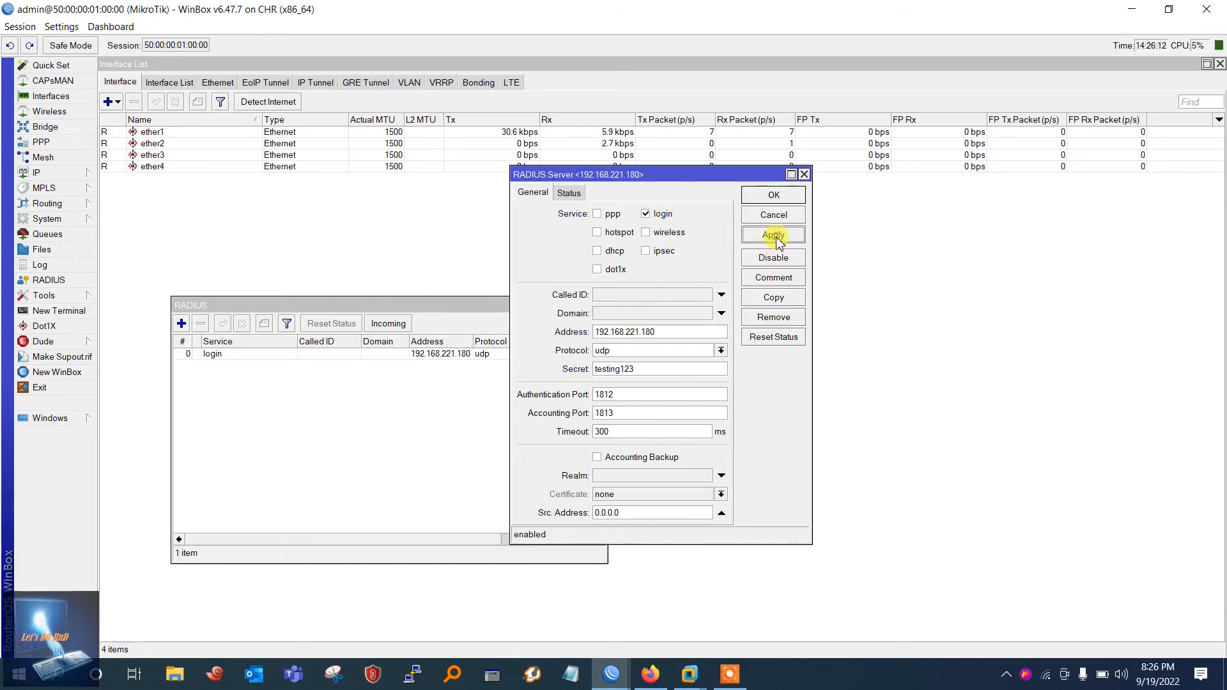
click(774, 195)
drag(468, 303, 531, 217)
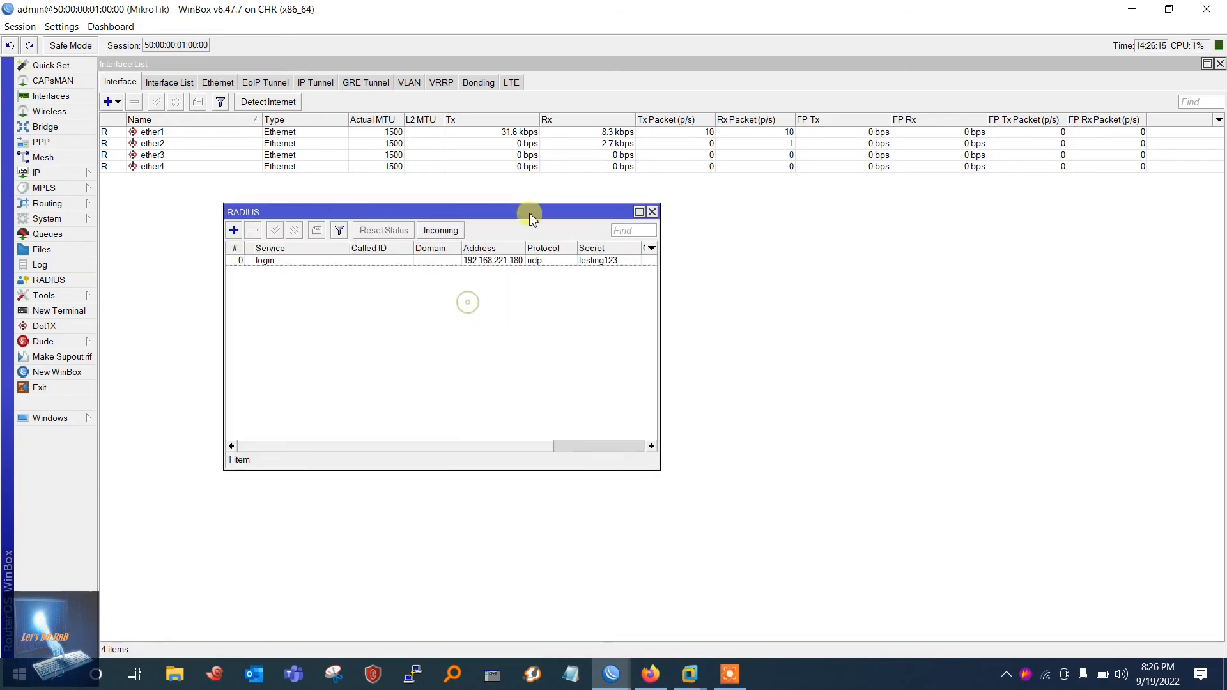
click(652, 211)
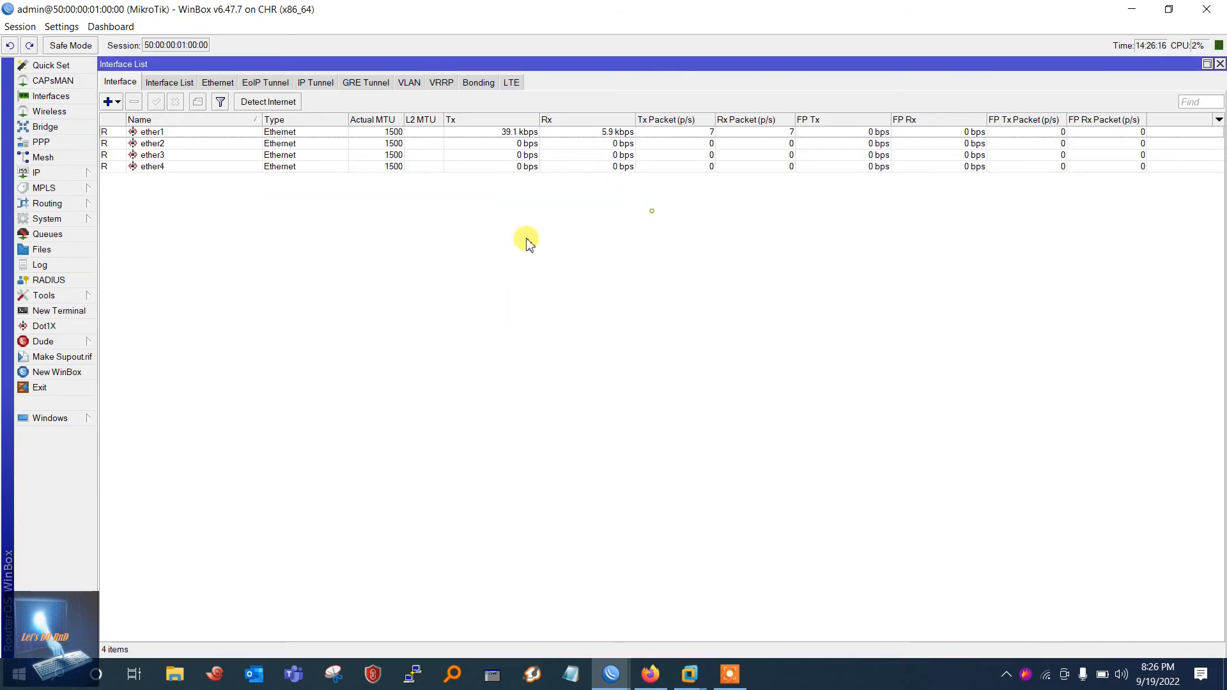
Step: Open the System Users list and cancel the New User dialog without saving
click(68, 224)
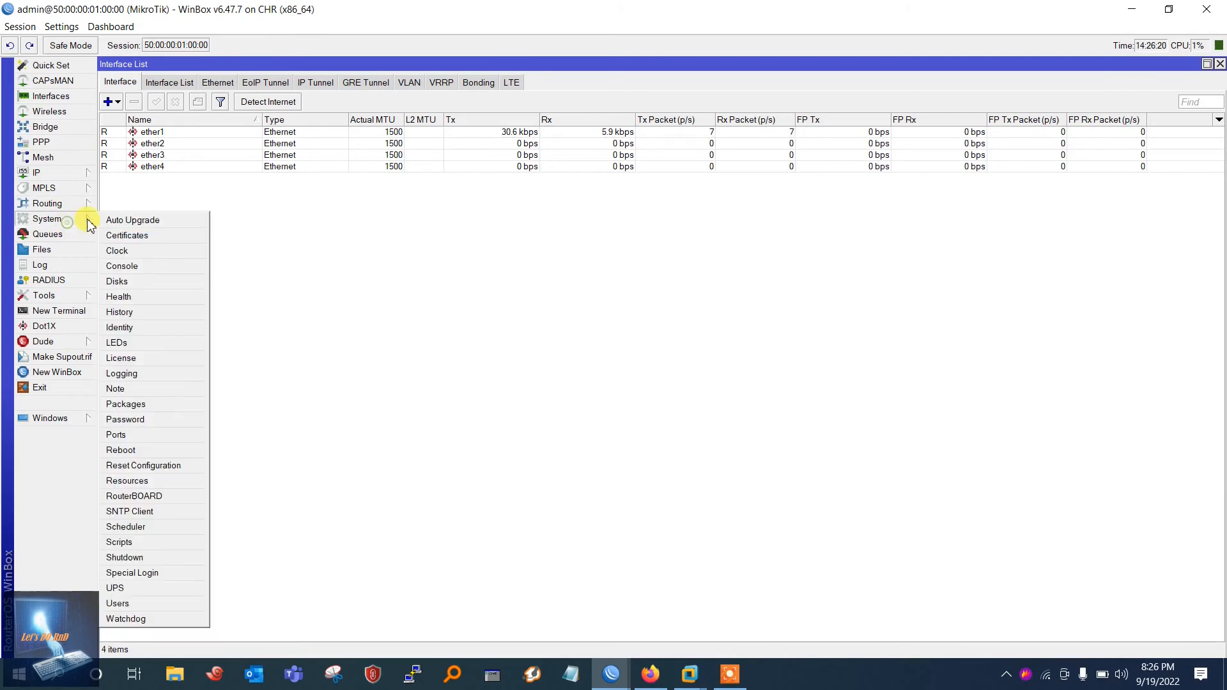
click(135, 611)
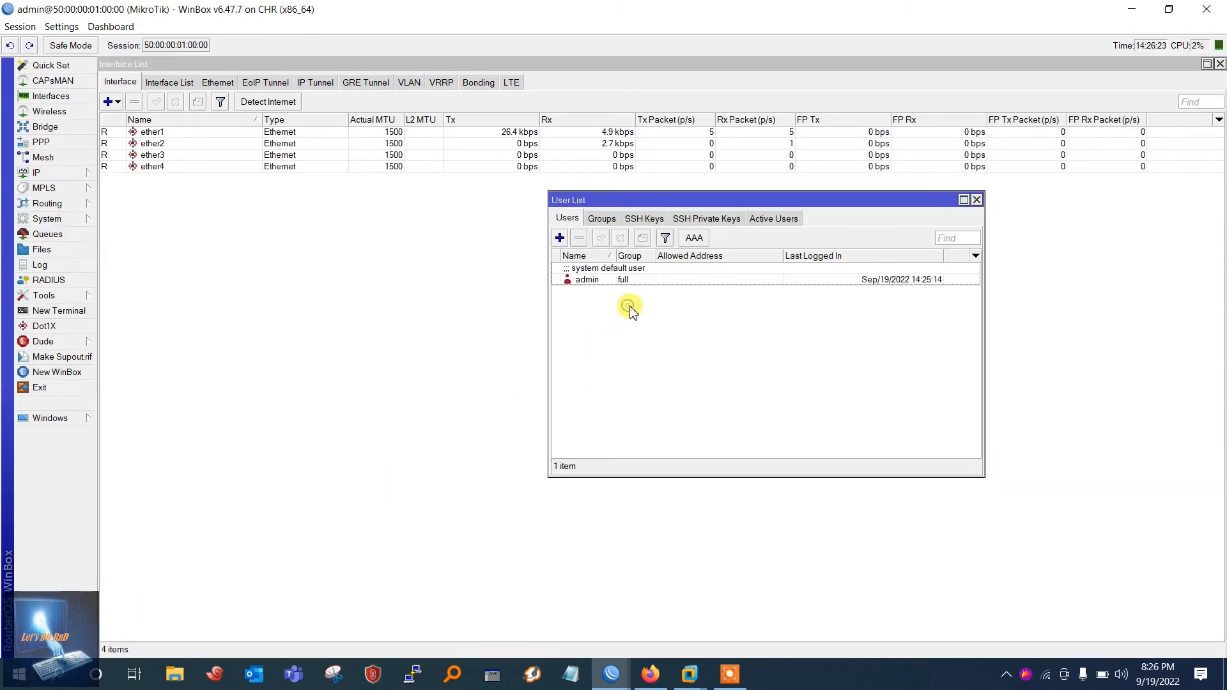
click(561, 239)
drag(591, 276, 503, 323)
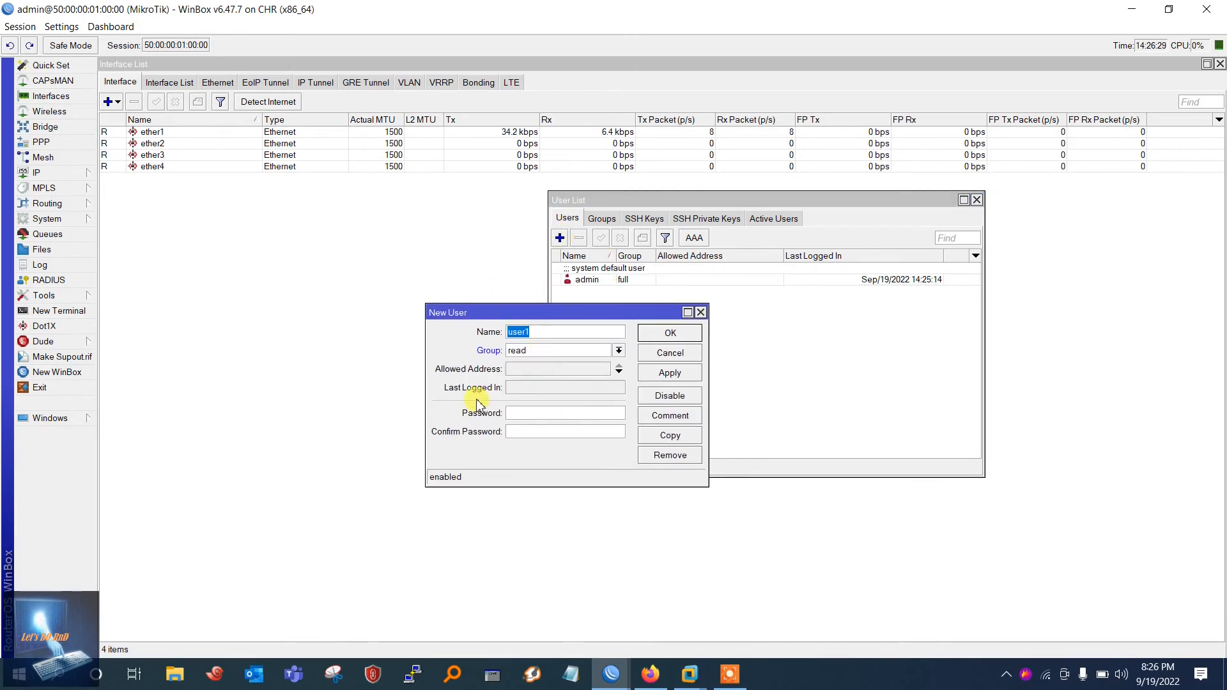
click(700, 312)
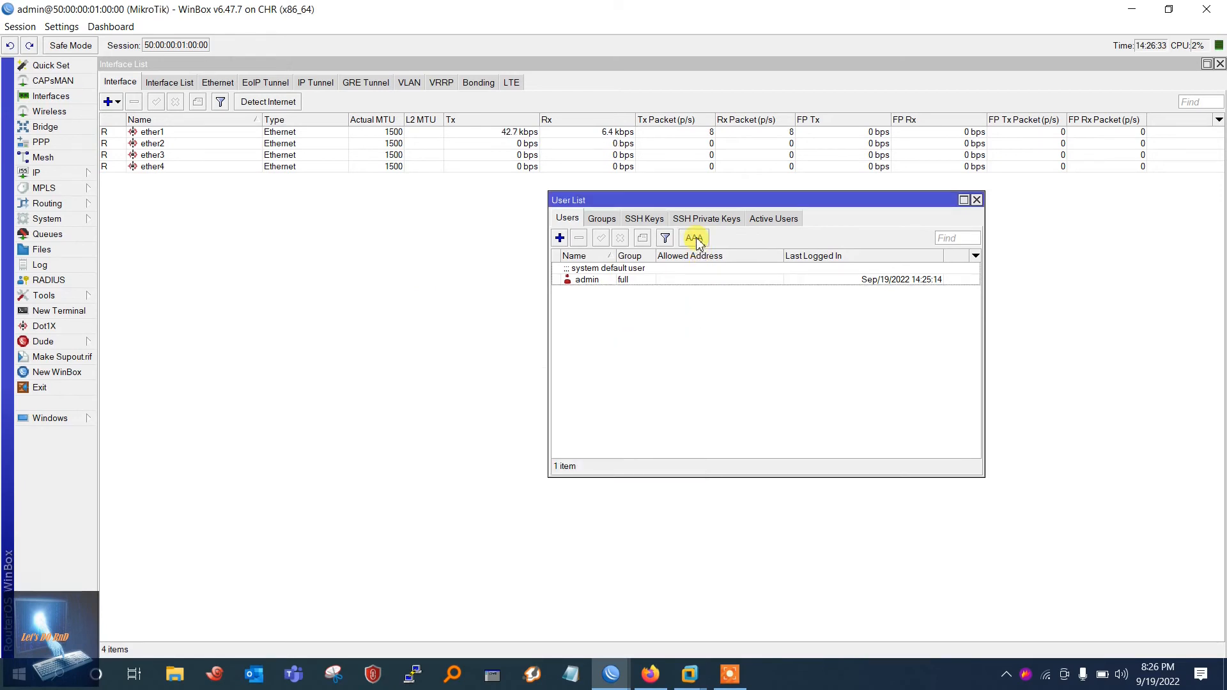
Step: Enable Use RADIUS in the AAA login settings and apply them
click(695, 238)
click(618, 325)
click(736, 366)
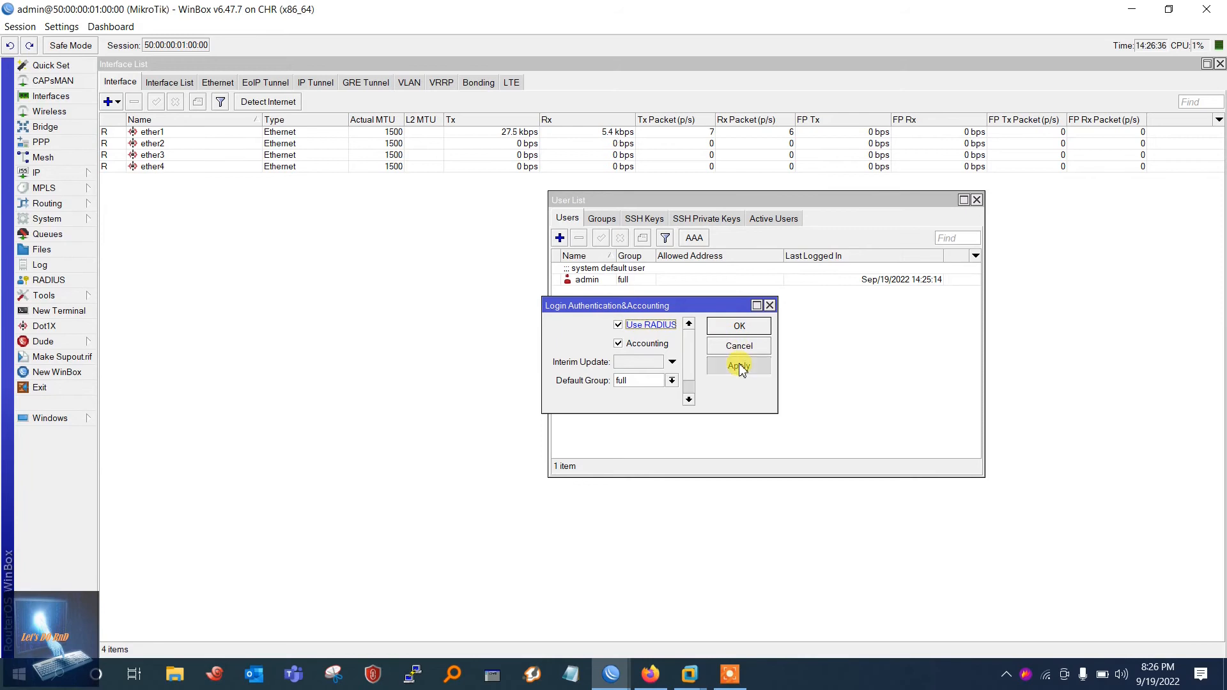
click(740, 325)
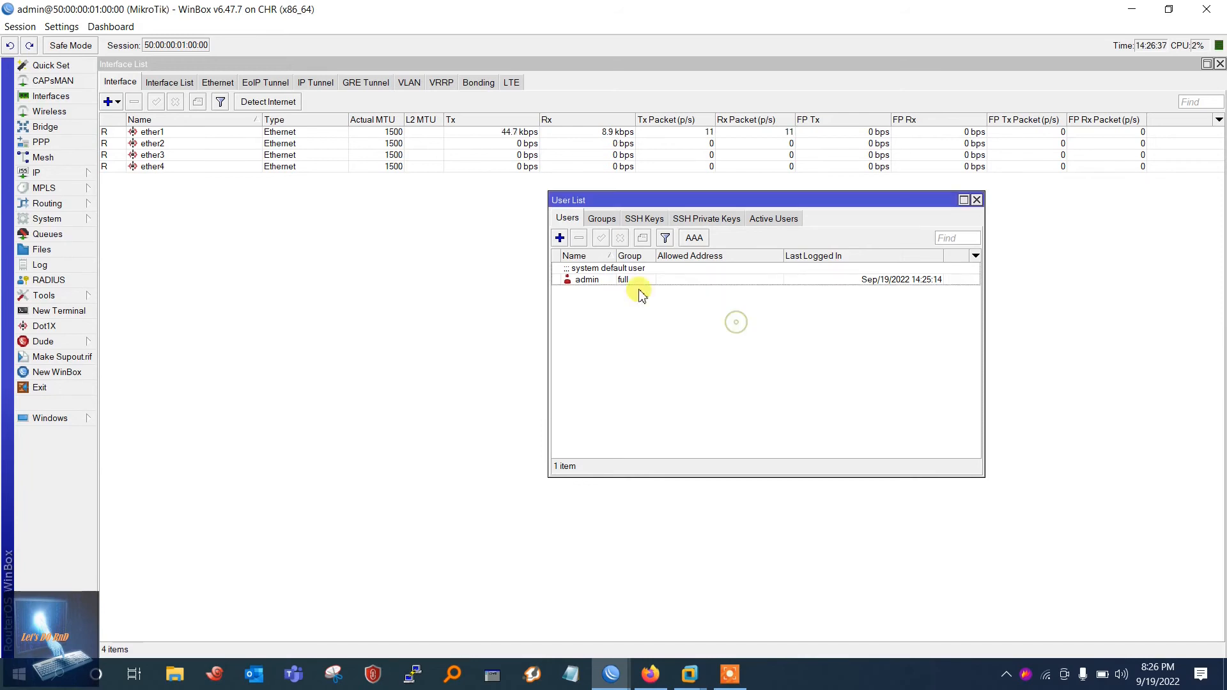
Step: Copy the router address 192.168.221.132 from its IP address entry, then close both address windows
click(39, 173)
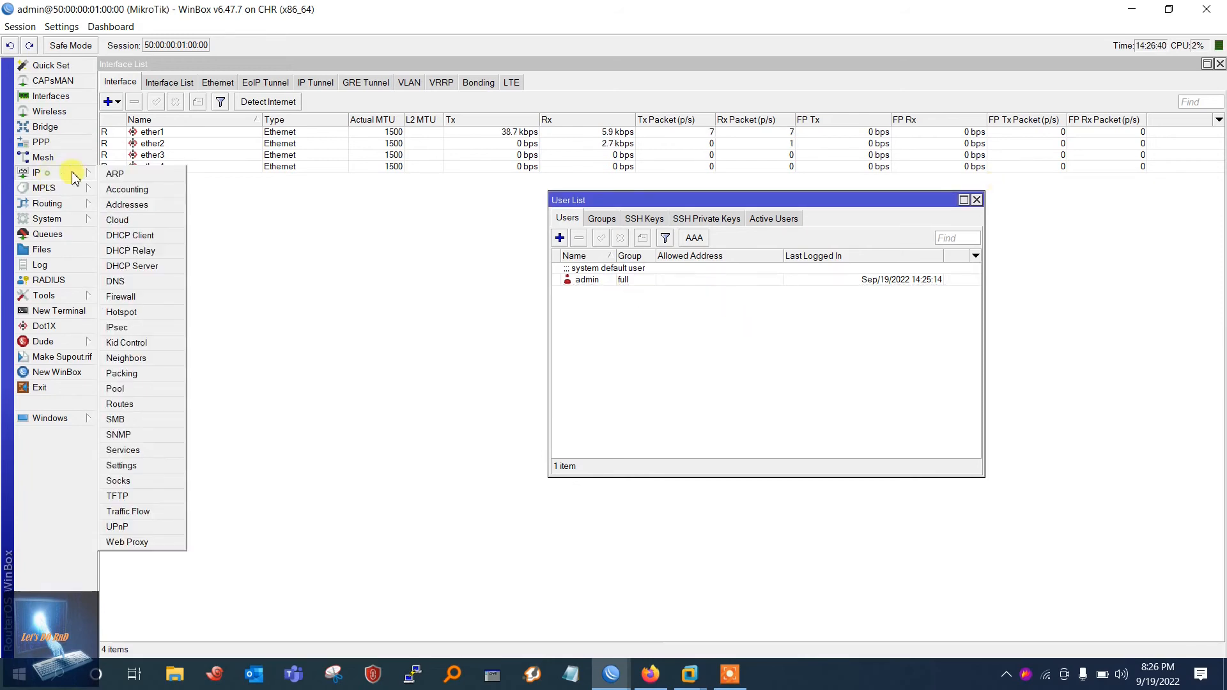
click(148, 198)
double_click(348, 145)
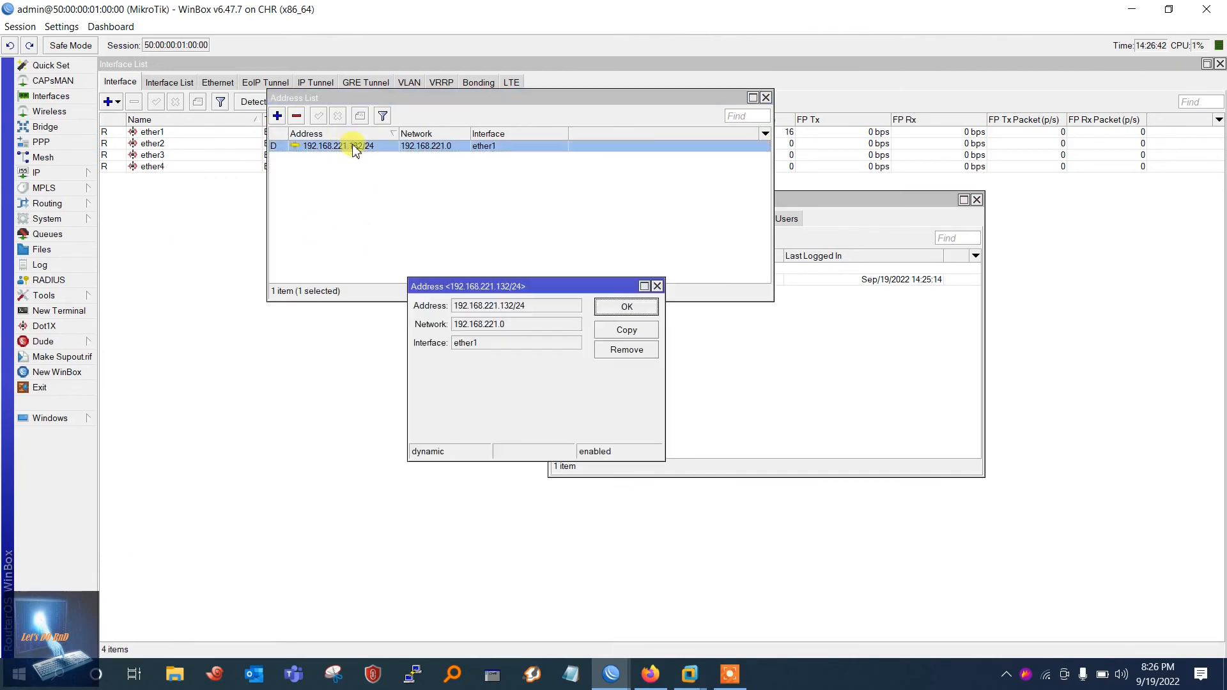
drag(479, 306, 452, 307)
right_click(472, 308)
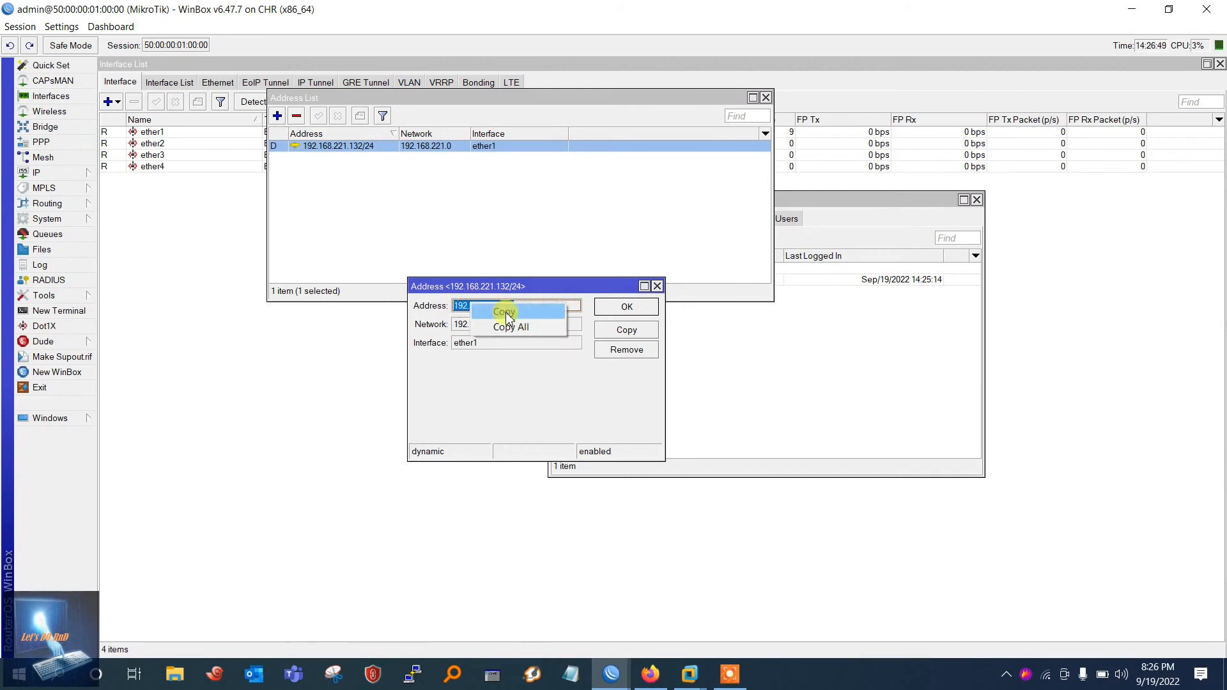
click(504, 312)
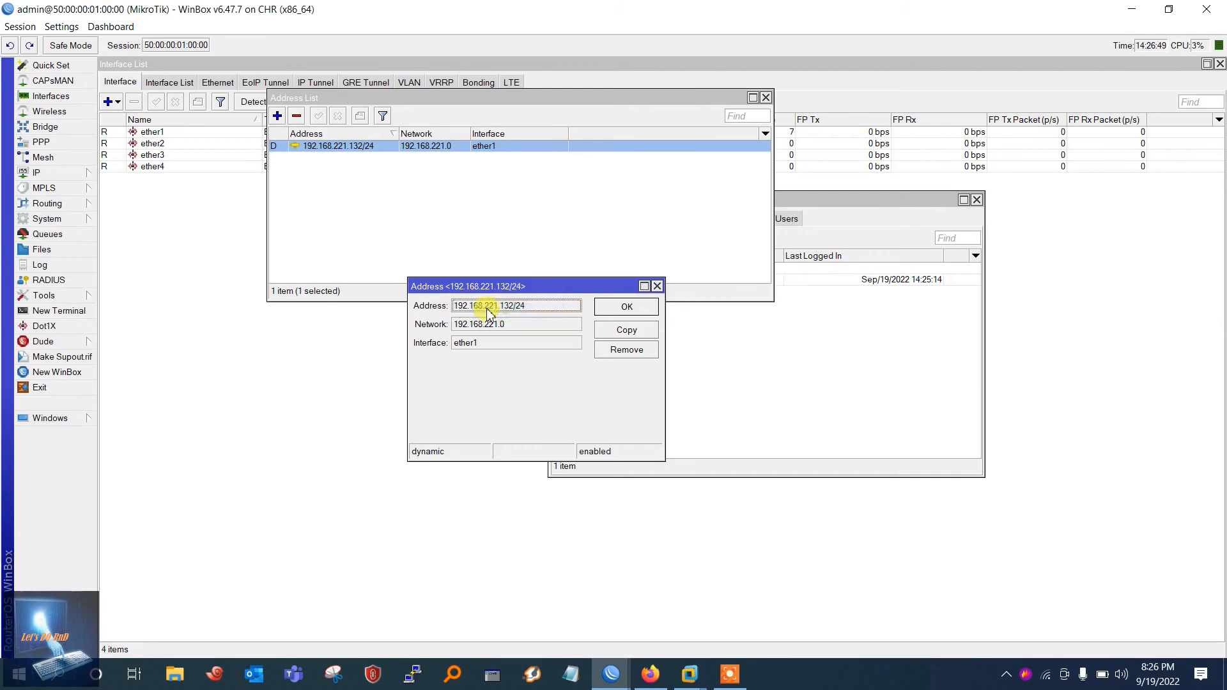
click(657, 286)
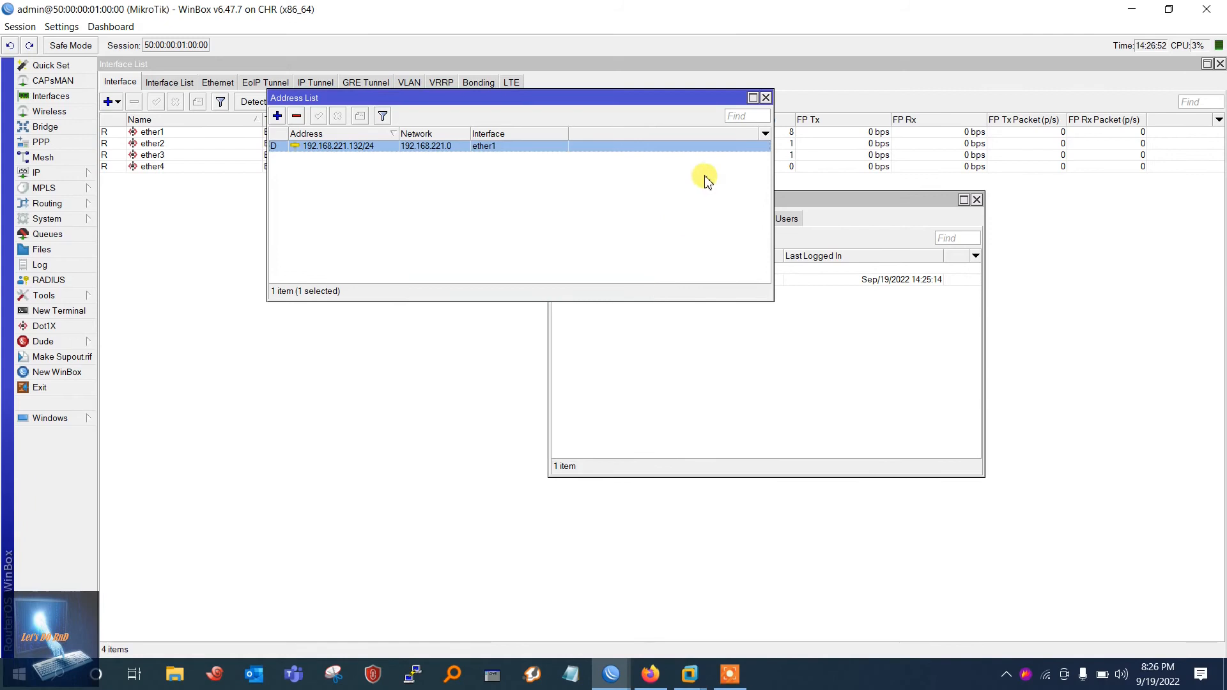
click(765, 98)
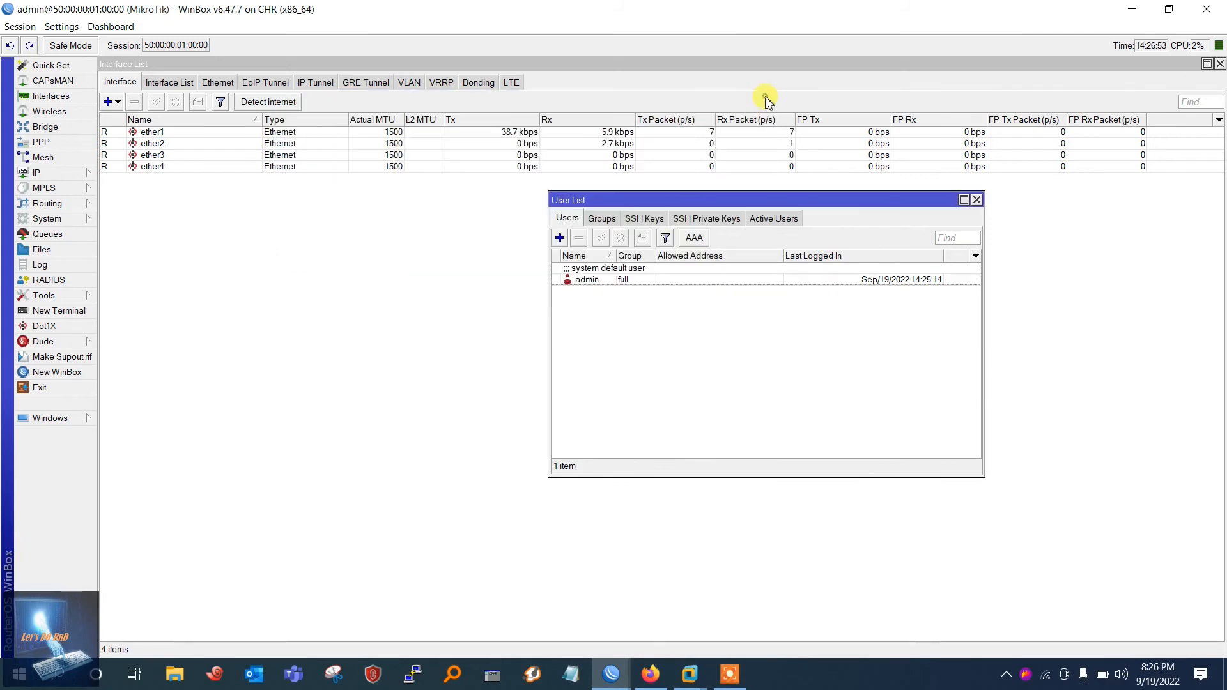
Step: In the browser's daloRADIUS page, go to Management > Nas > New NAS
click(652, 677)
click(296, 6)
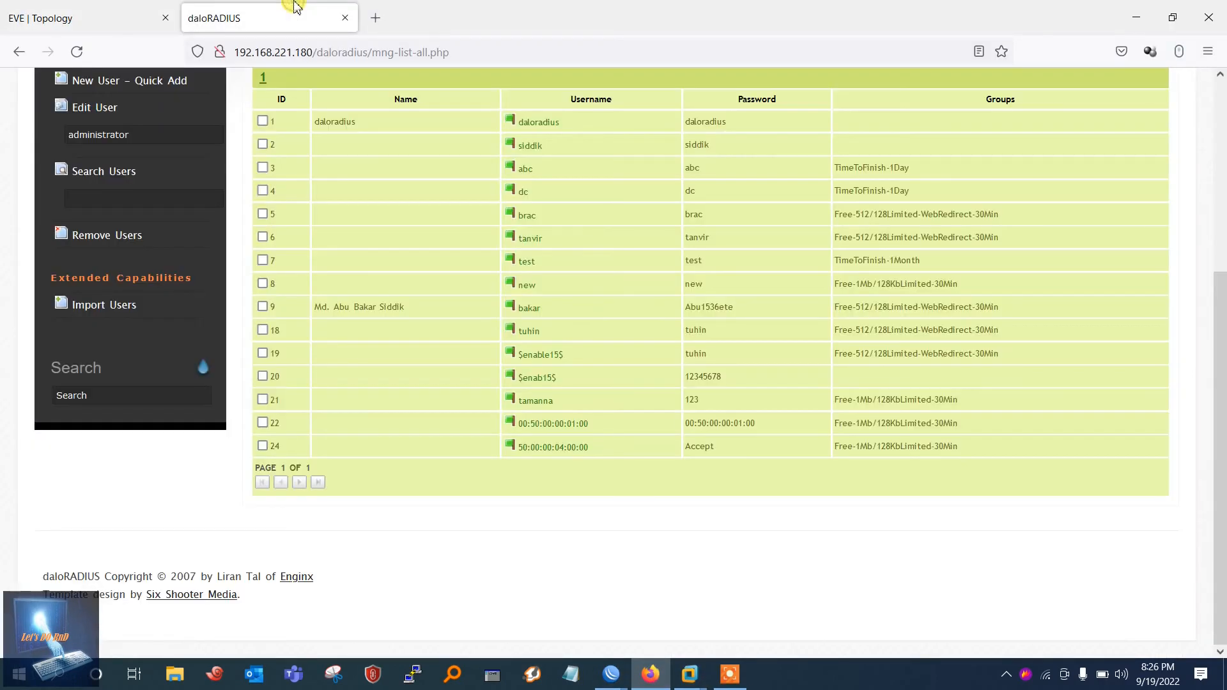
scroll(307, 200, up, 5)
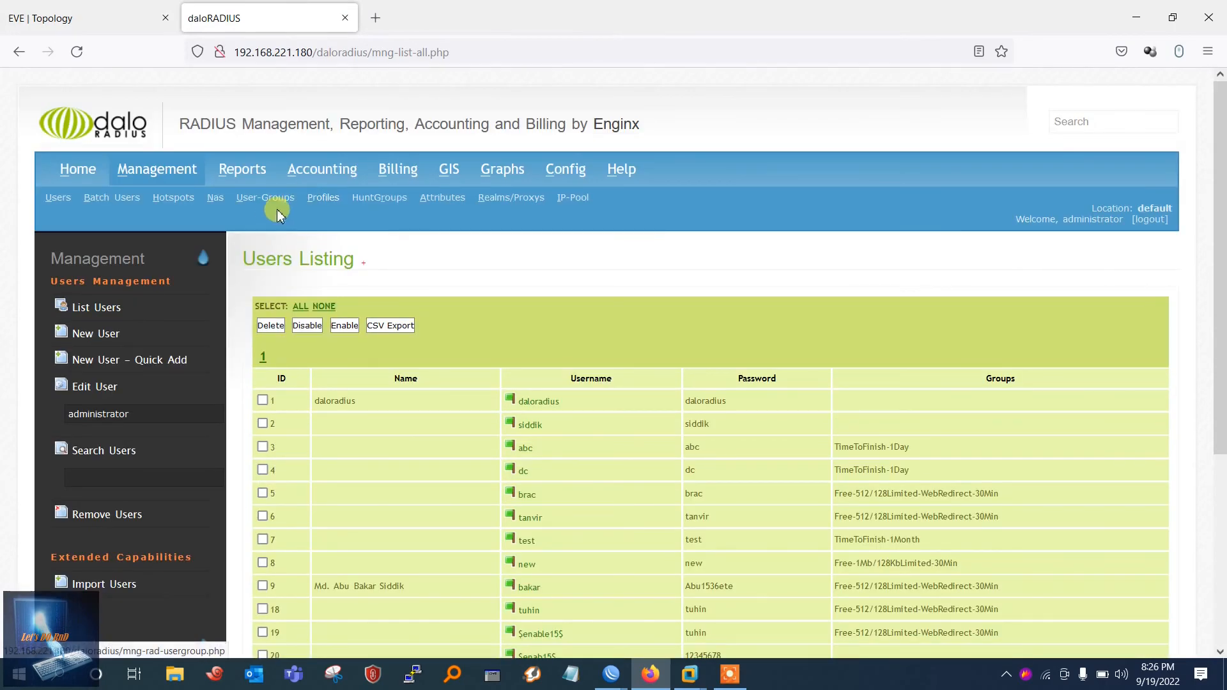
click(216, 199)
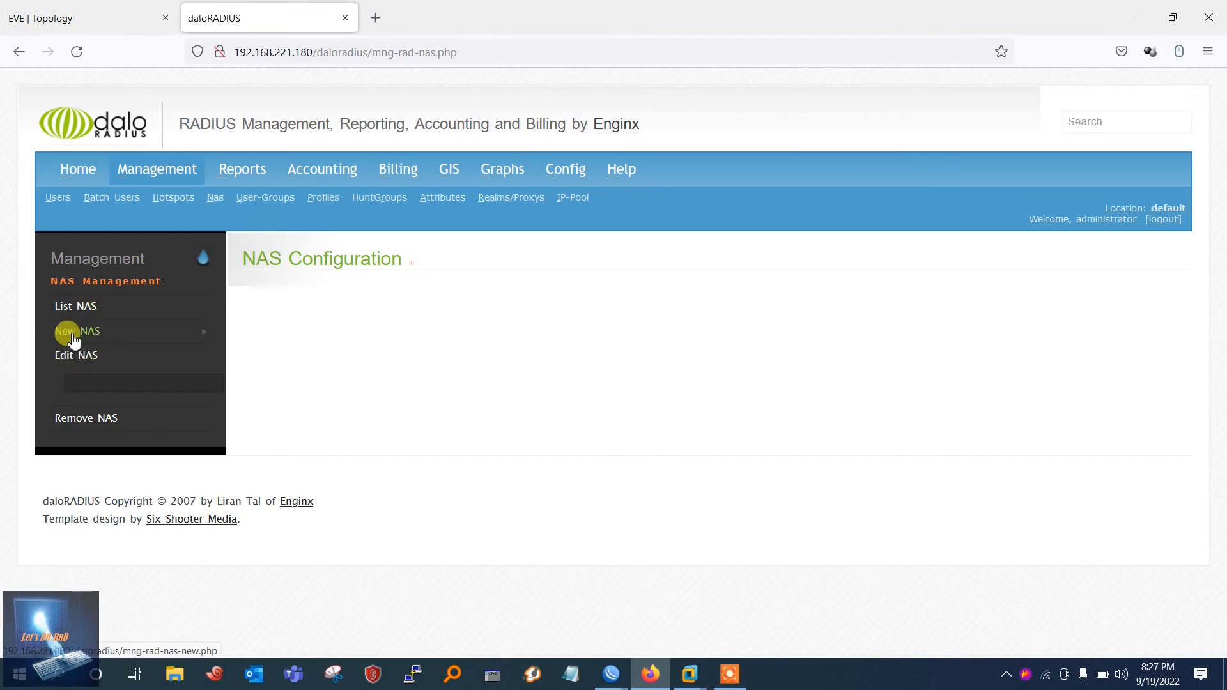
click(73, 337)
Step: Enter NAS IP 192.168.221.132, the shared secret and type 'other', then apply
click(466, 336)
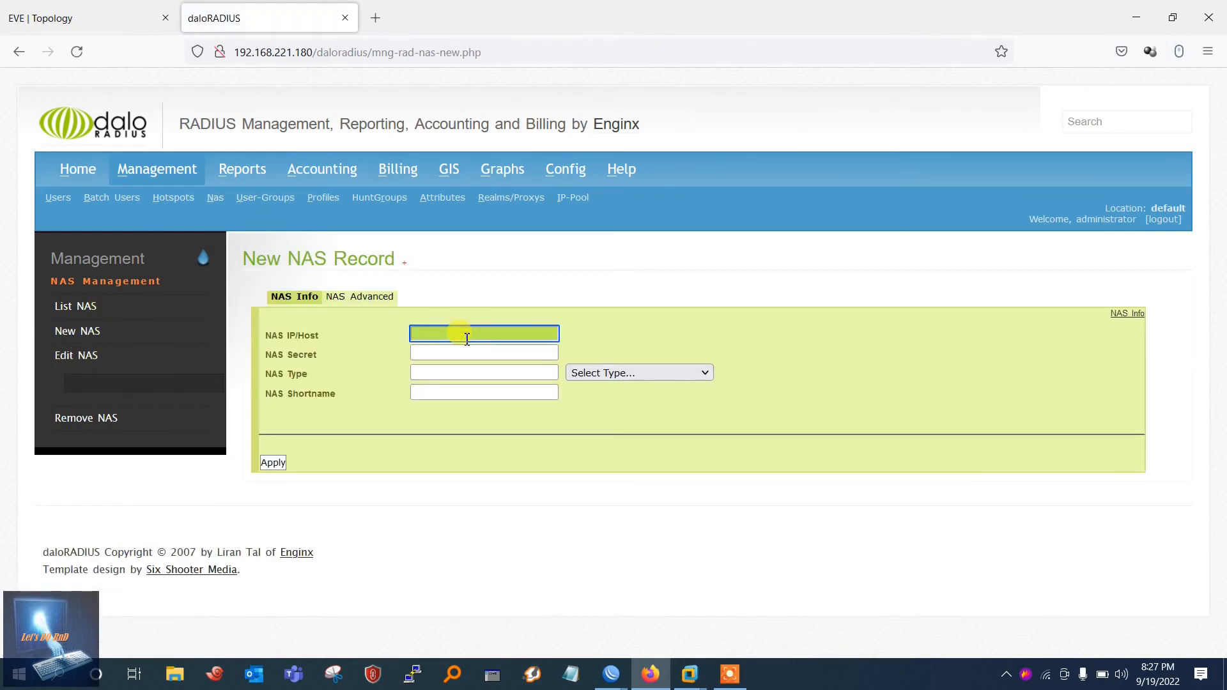
click(468, 339)
click(476, 351)
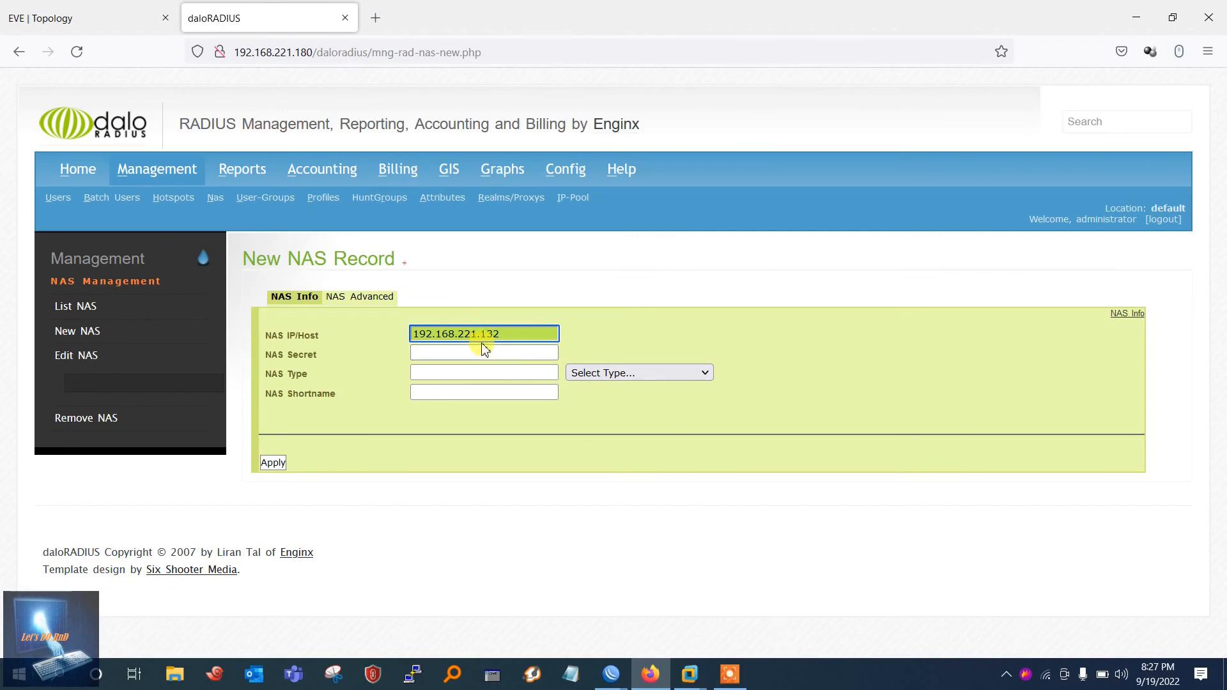
click(465, 352)
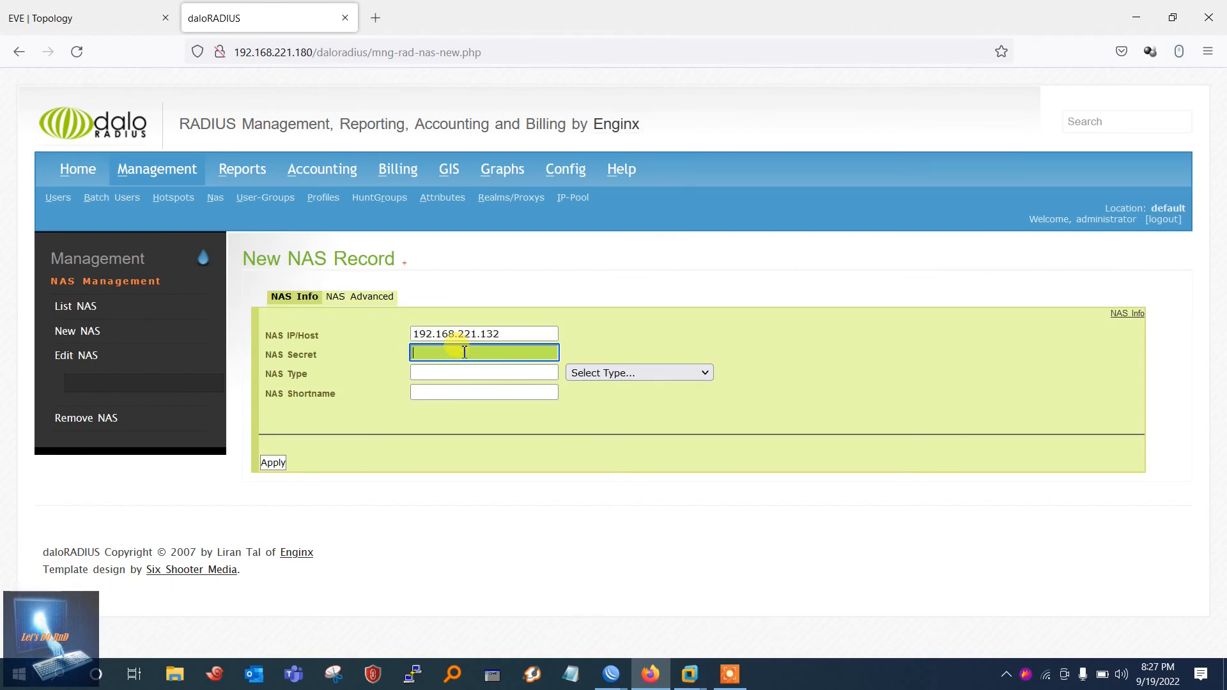
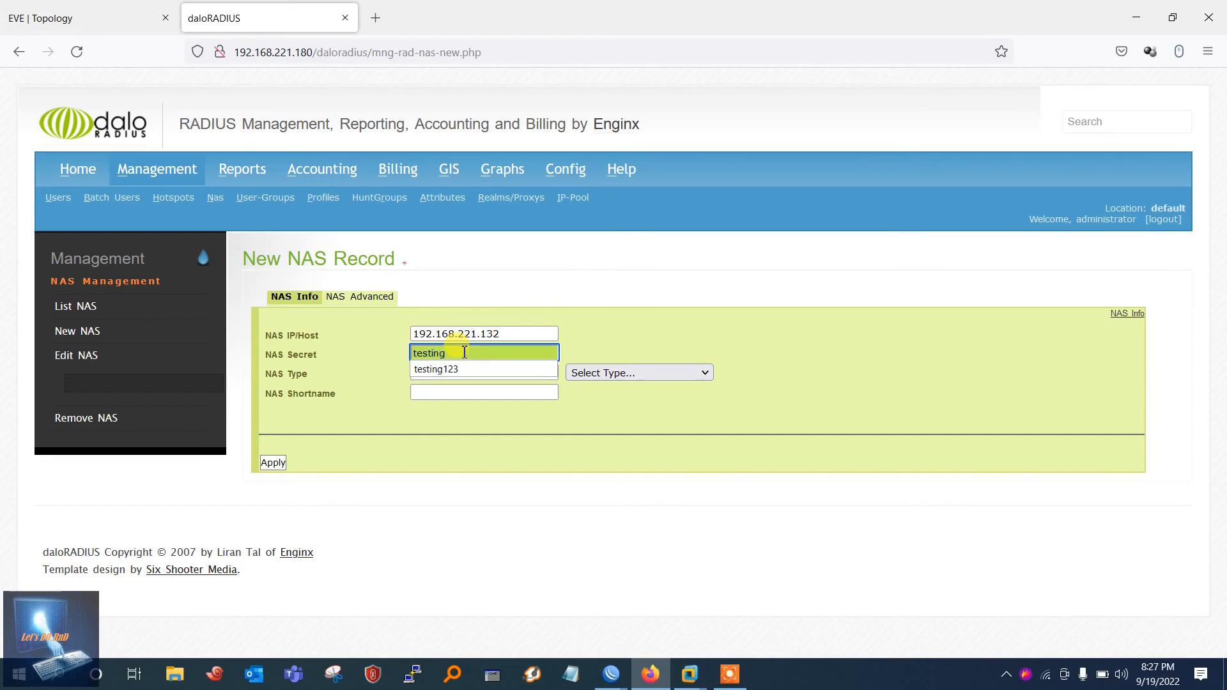
click(479, 369)
click(579, 372)
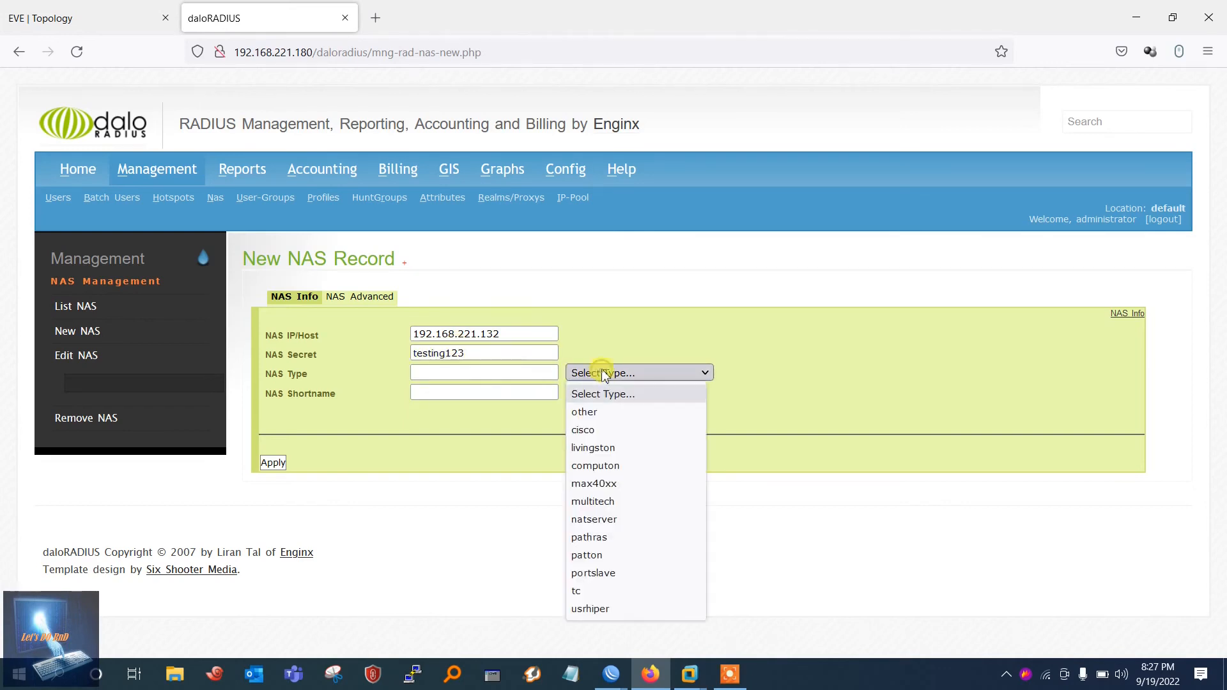
click(604, 413)
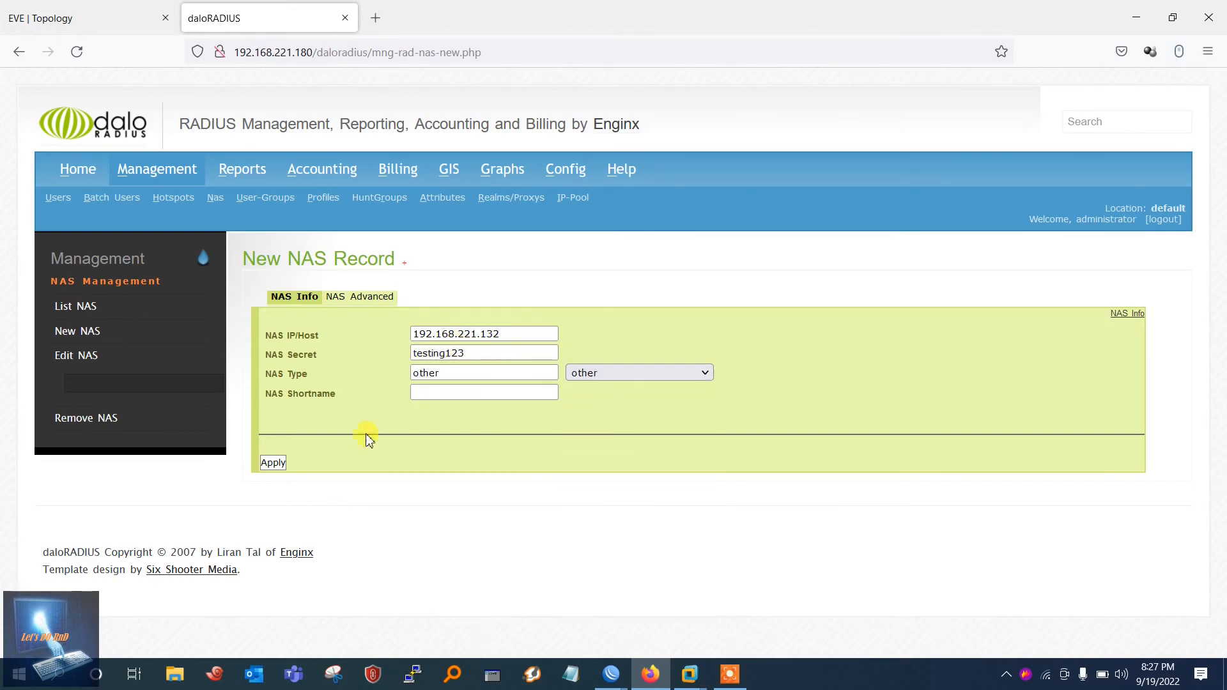
click(273, 463)
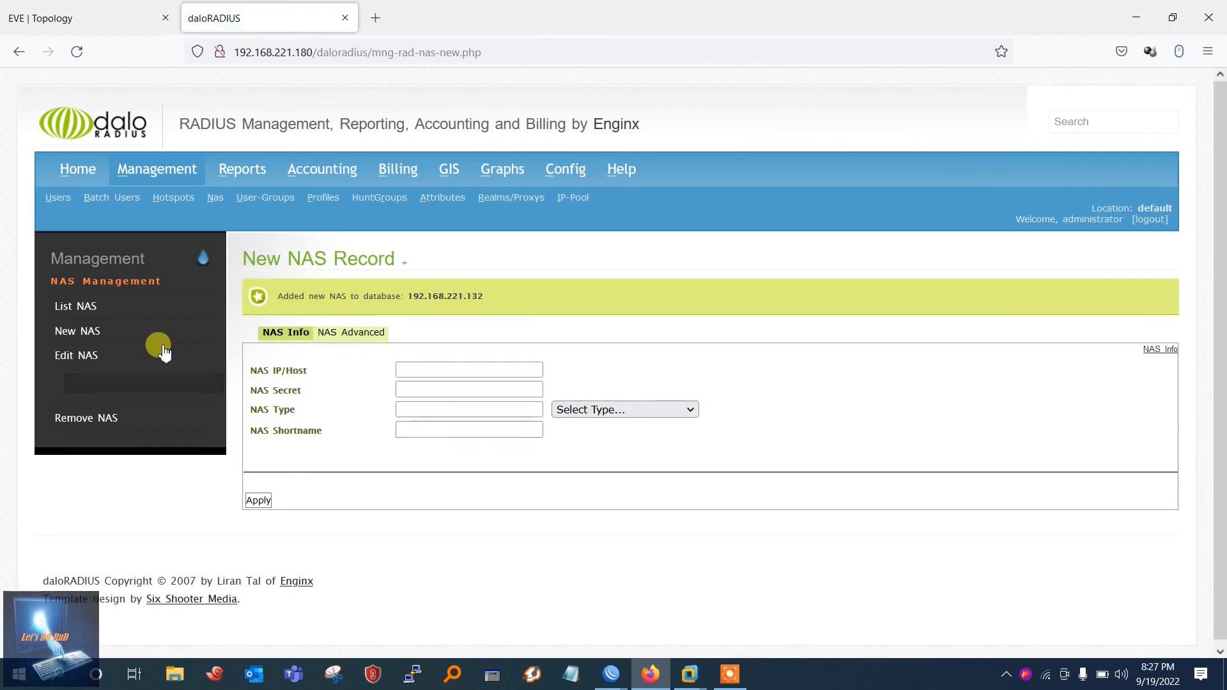
Step: Confirm NAS 192.168.221.132 is listed, then select the RADIUS user's credentials in List Users row 18
click(82, 308)
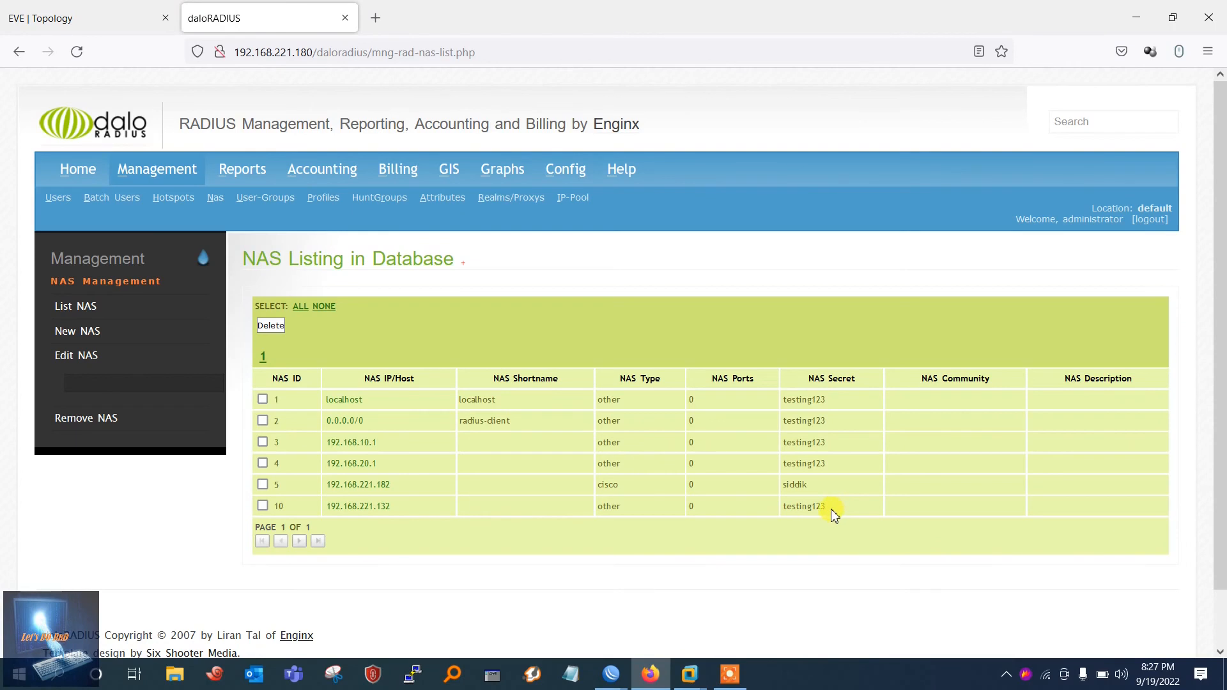
click(50, 202)
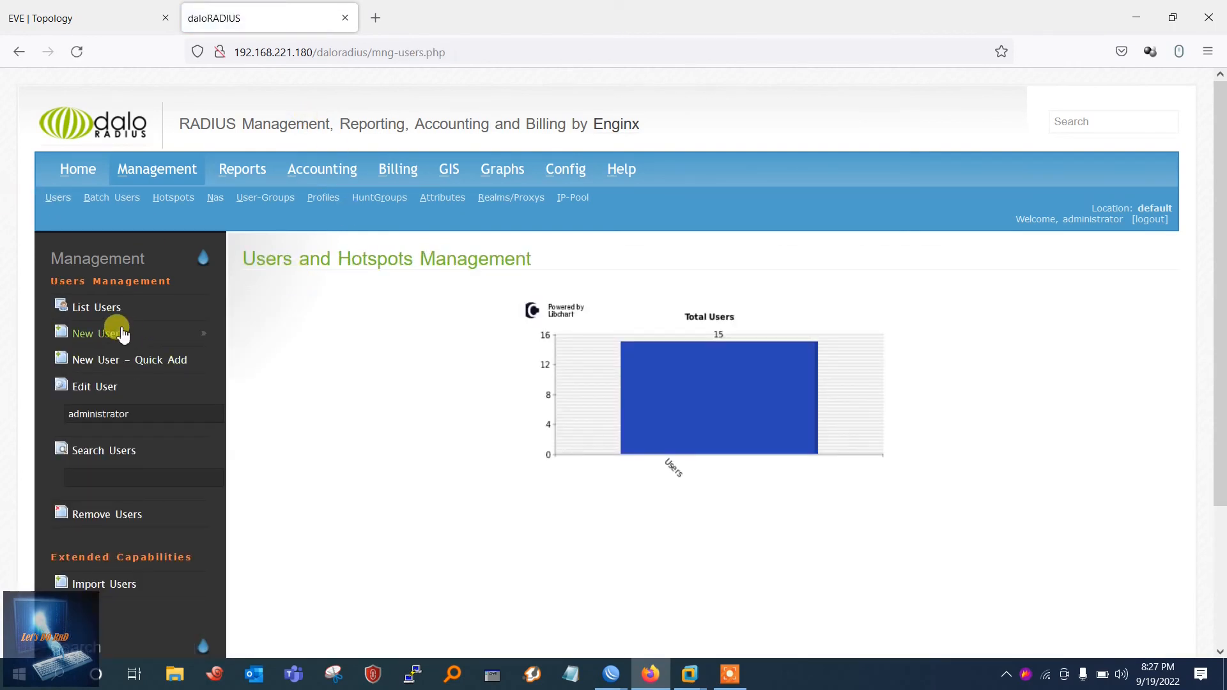
click(101, 310)
scroll(535, 390, down, 4)
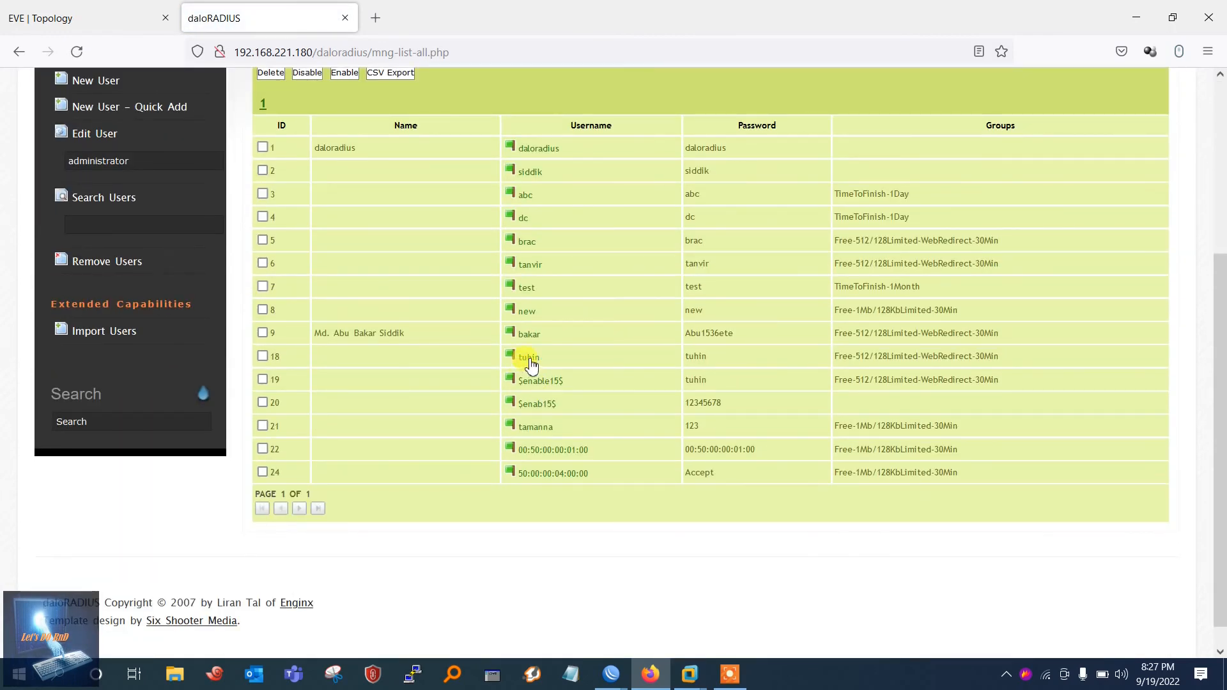
drag(740, 359, 507, 359)
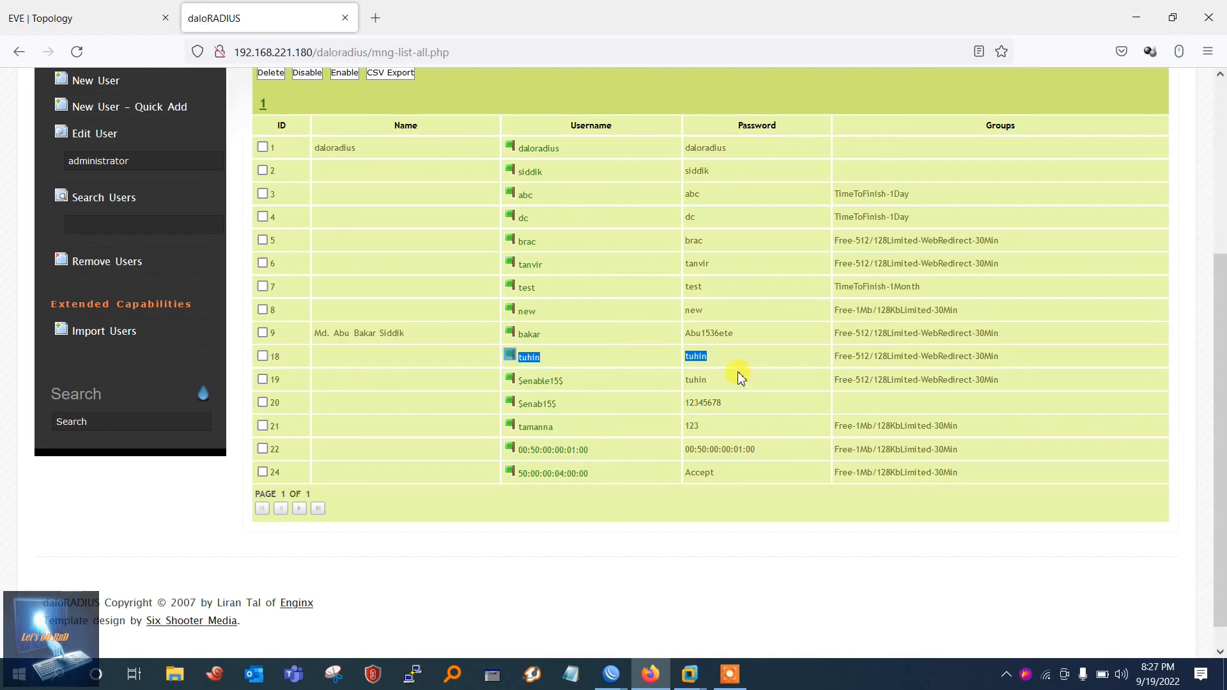
click(611, 675)
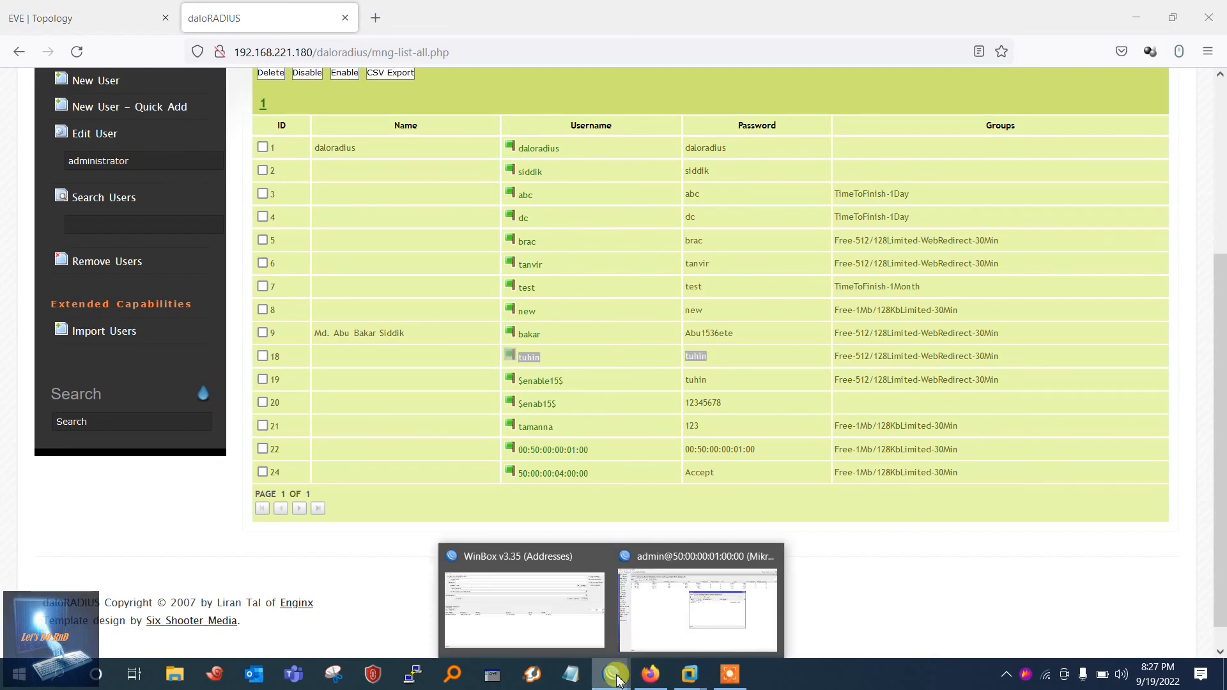
Step: Close the admin session's user list and log in to 192.168.221.132 as the RADIUS user
click(660, 635)
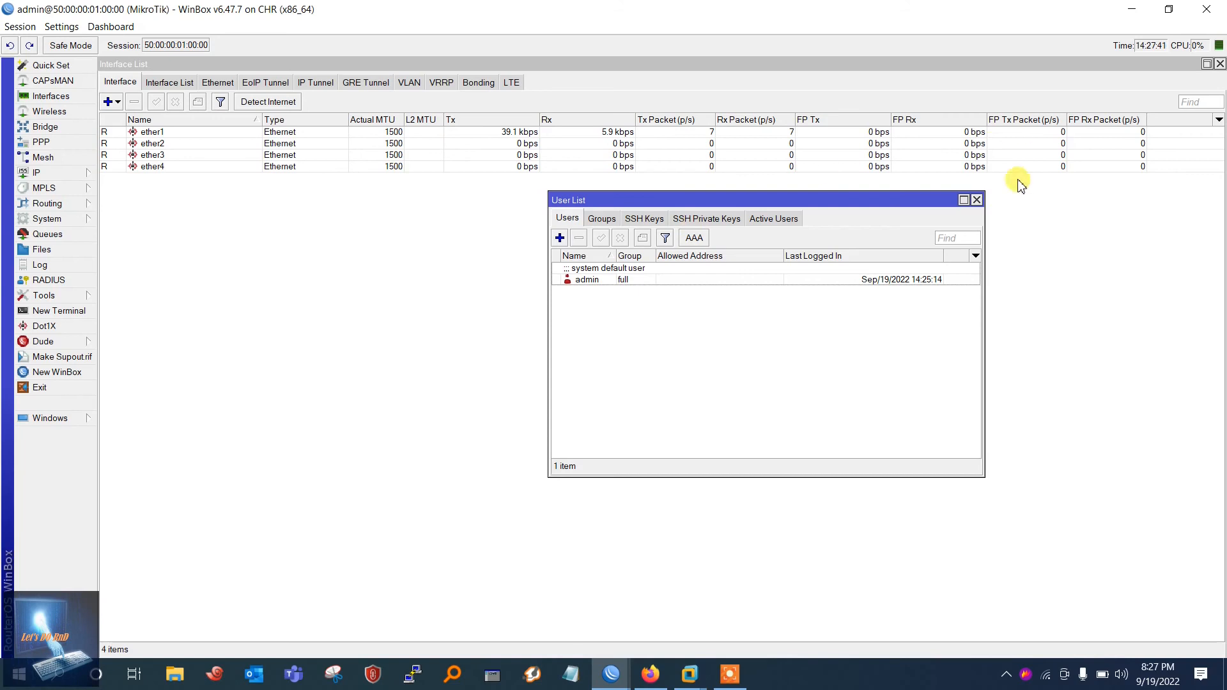
click(978, 200)
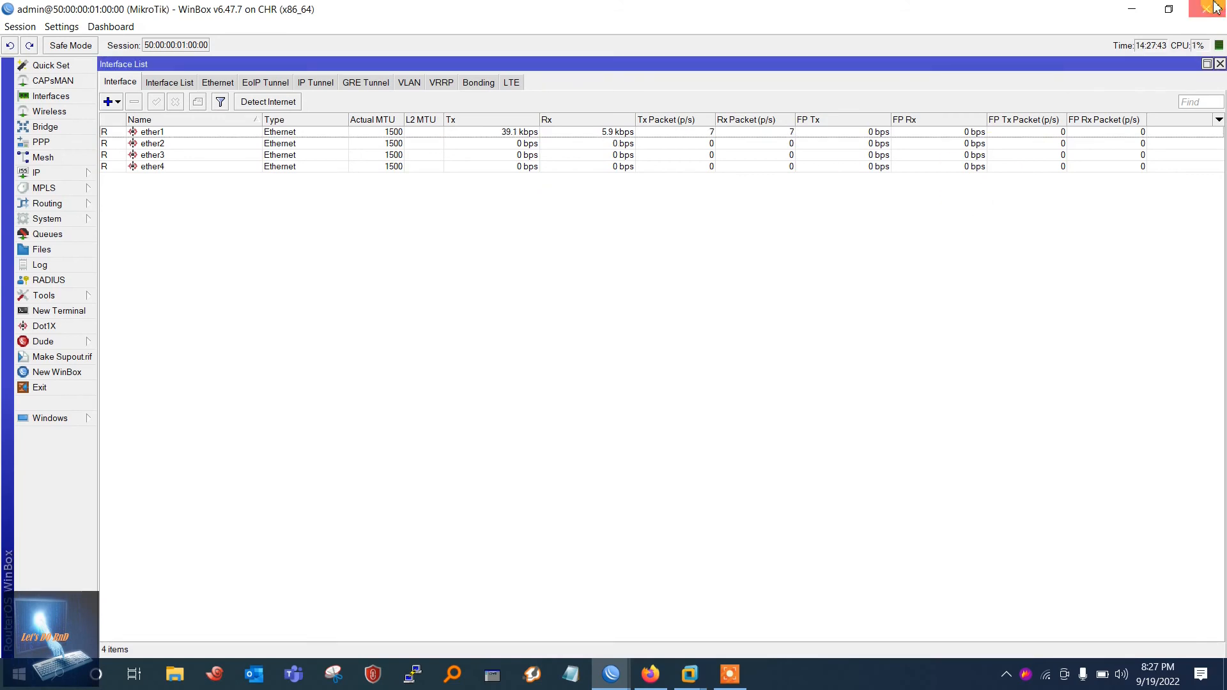
click(611, 672)
click(611, 671)
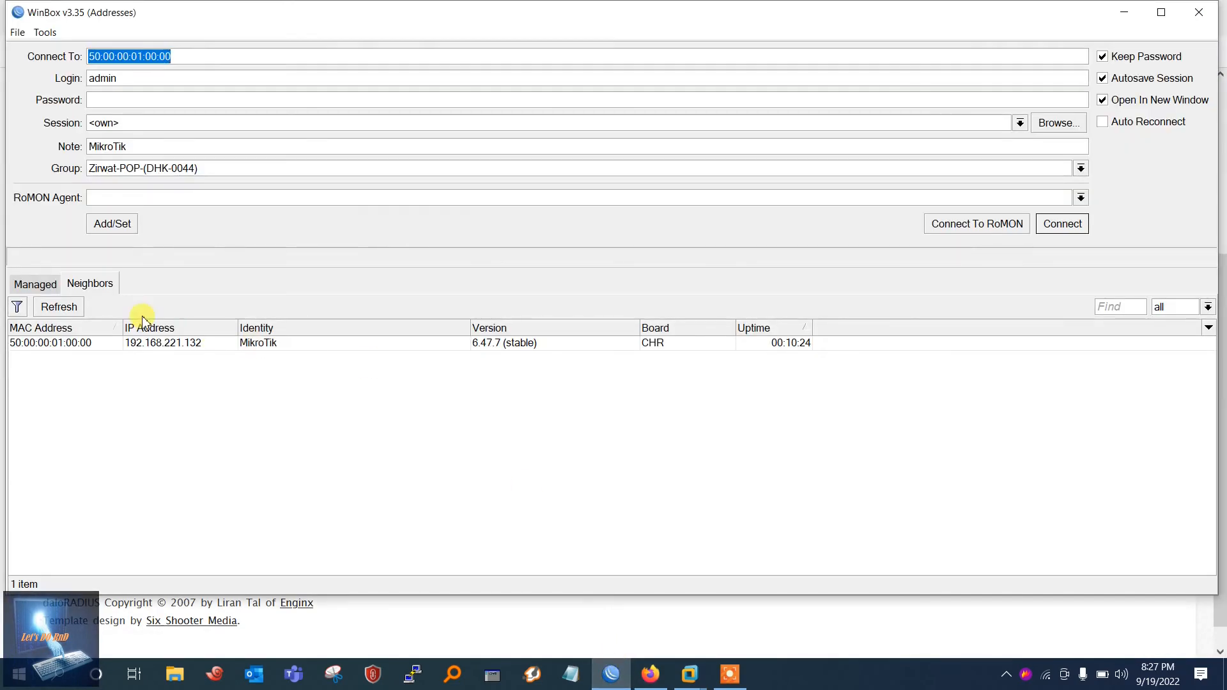
click(167, 345)
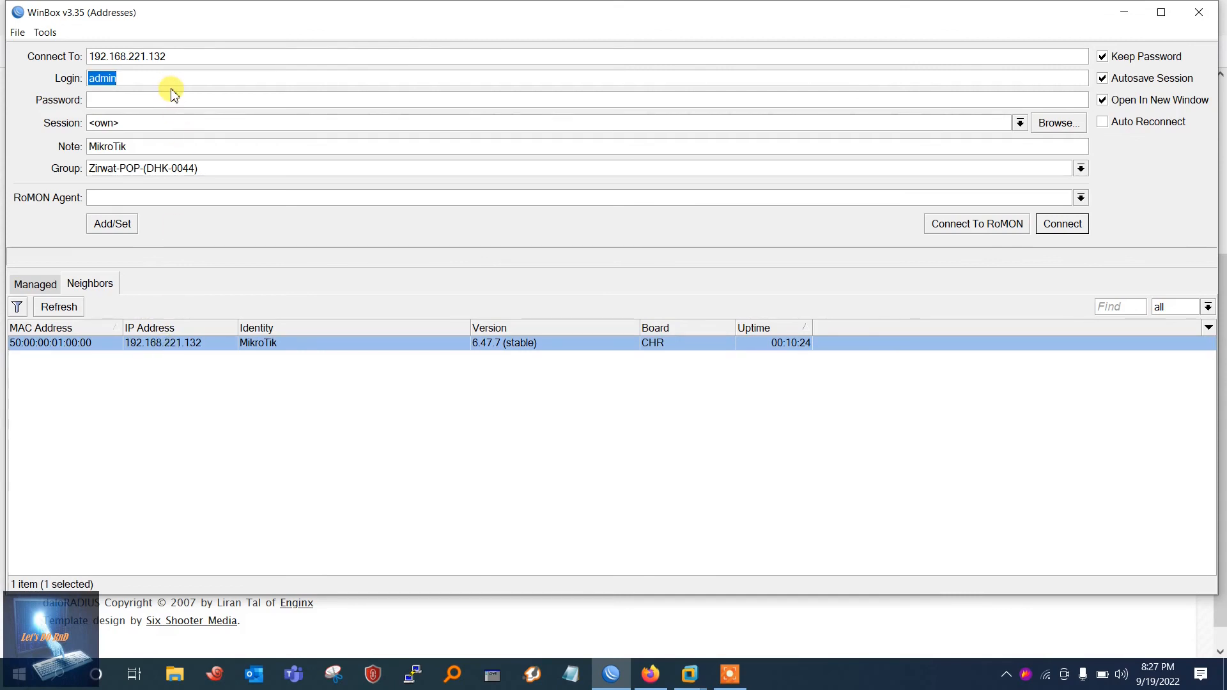
key(Return)
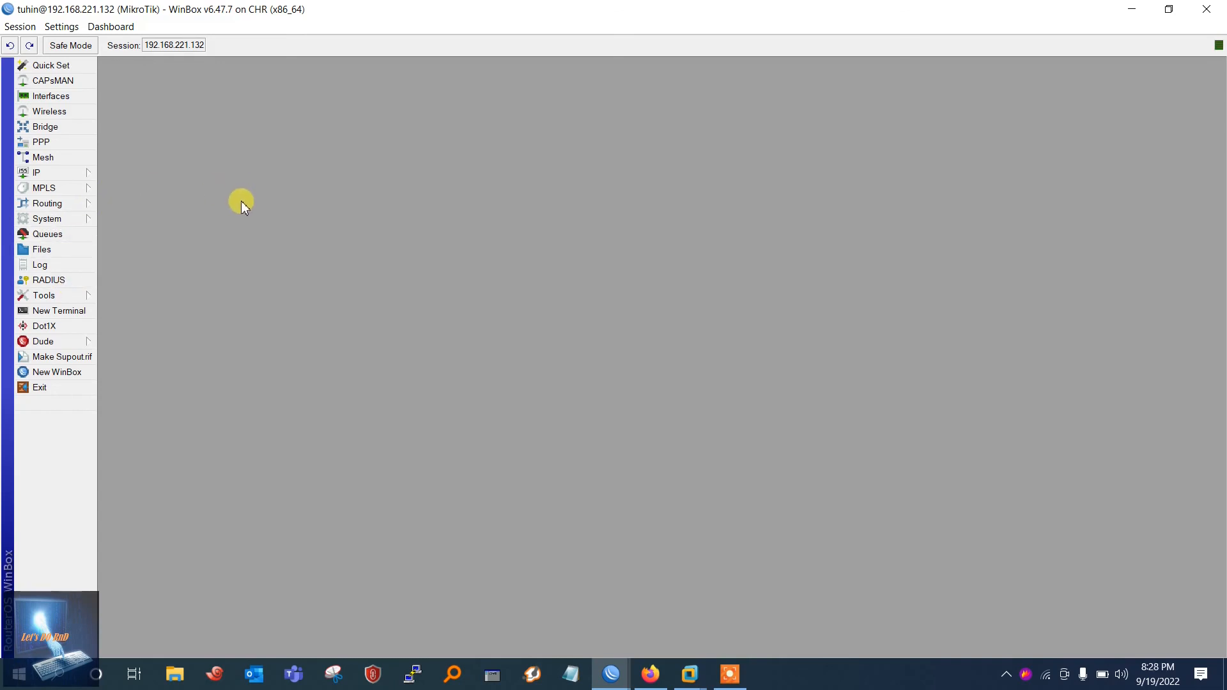
mouse_move(77, 224)
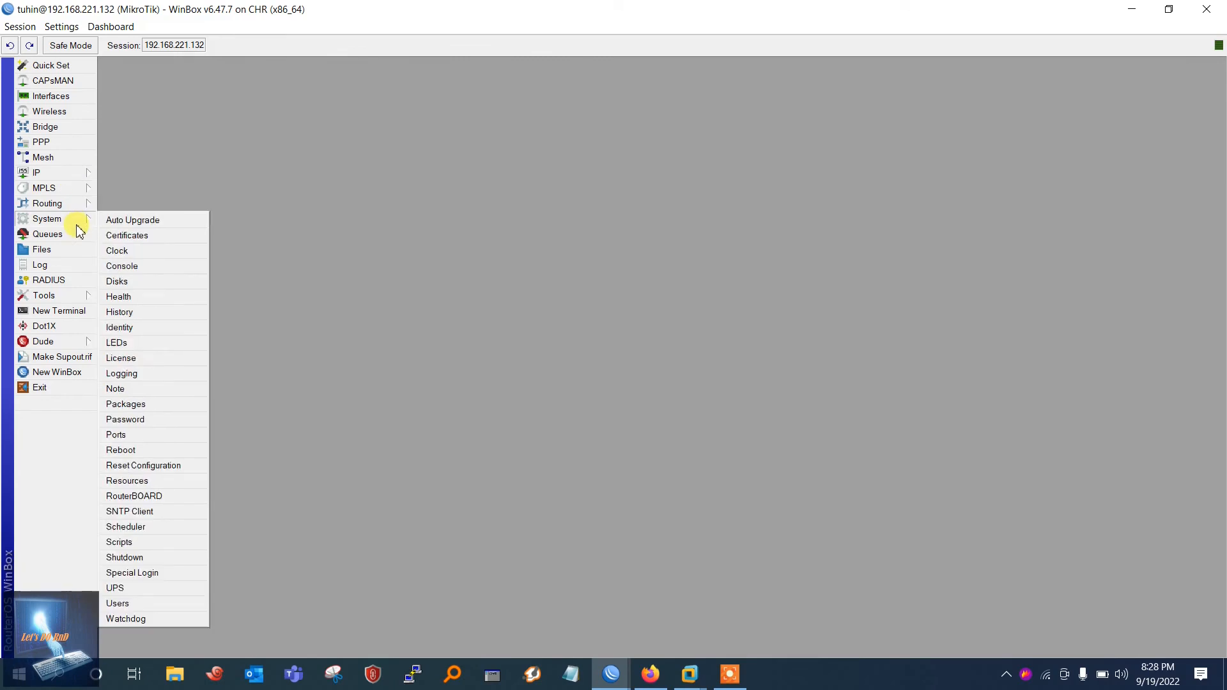
click(119, 604)
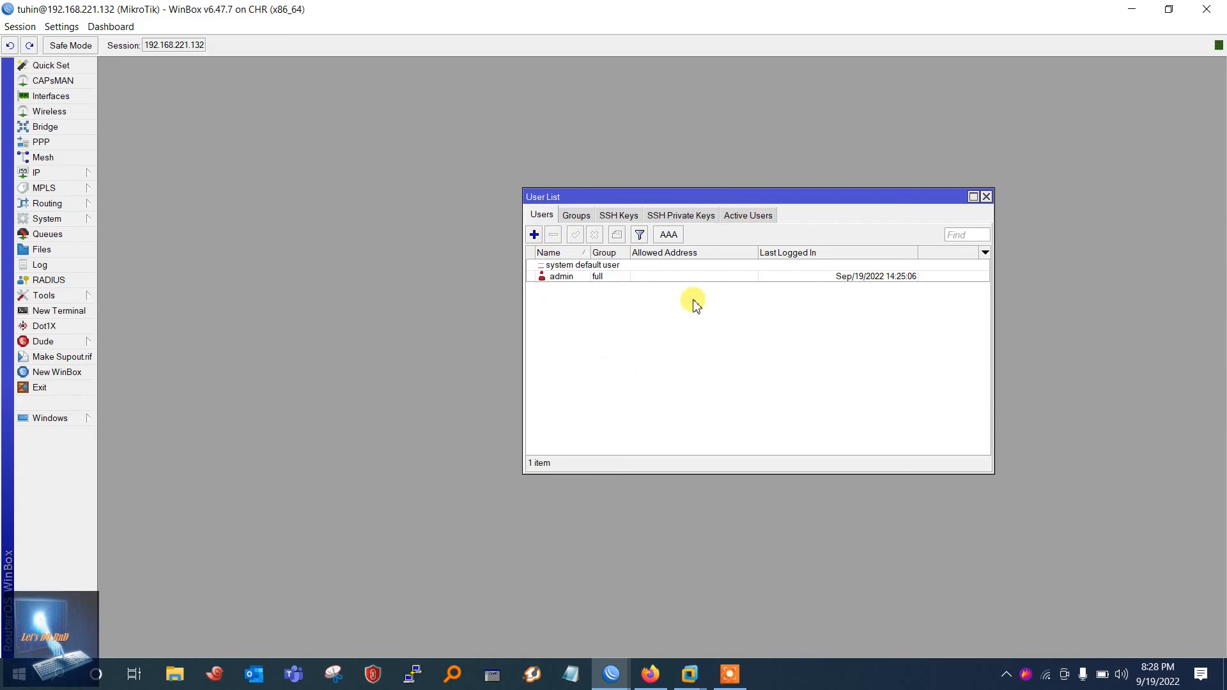
click(747, 215)
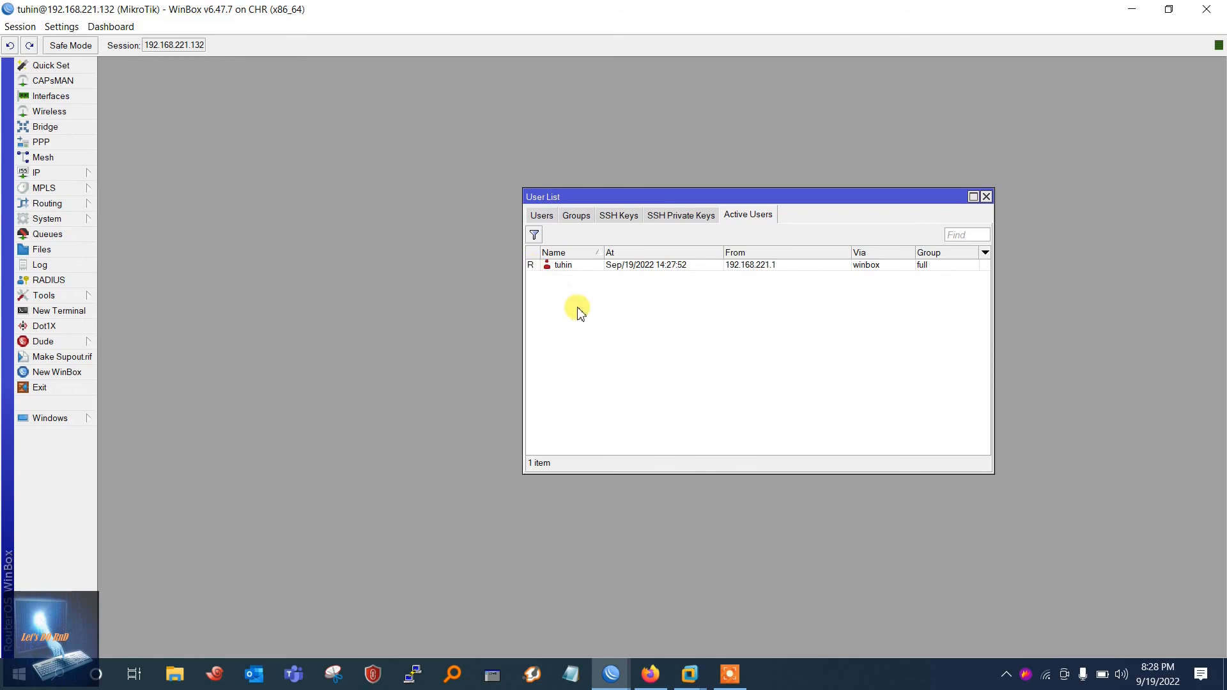
click(987, 198)
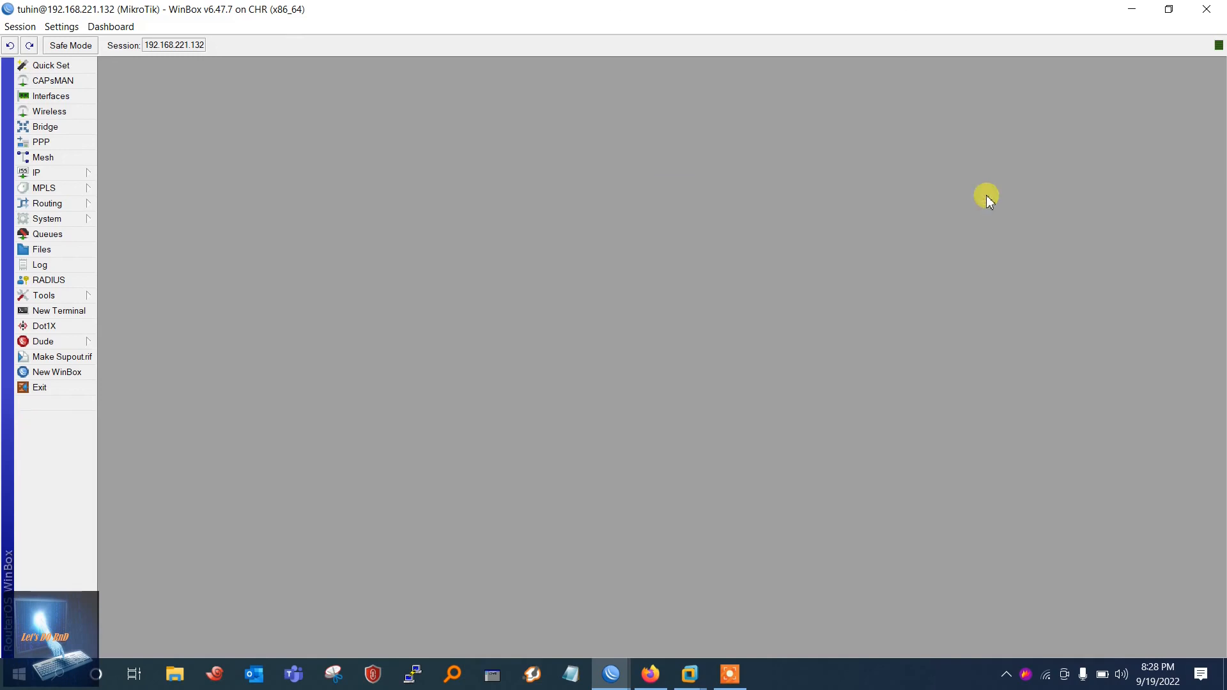